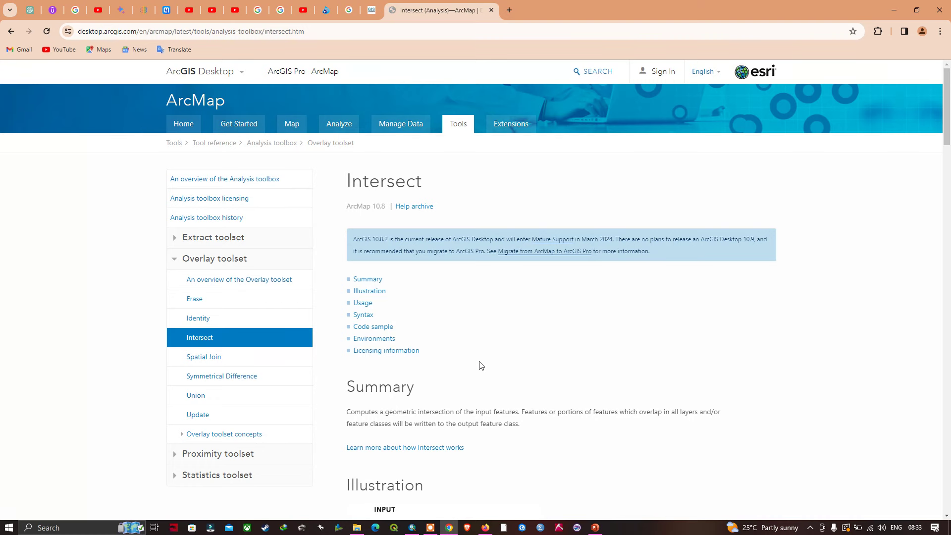
- Review the summary and illustration in the Intersect tool documentation
scroll(479, 365, "down", 5)
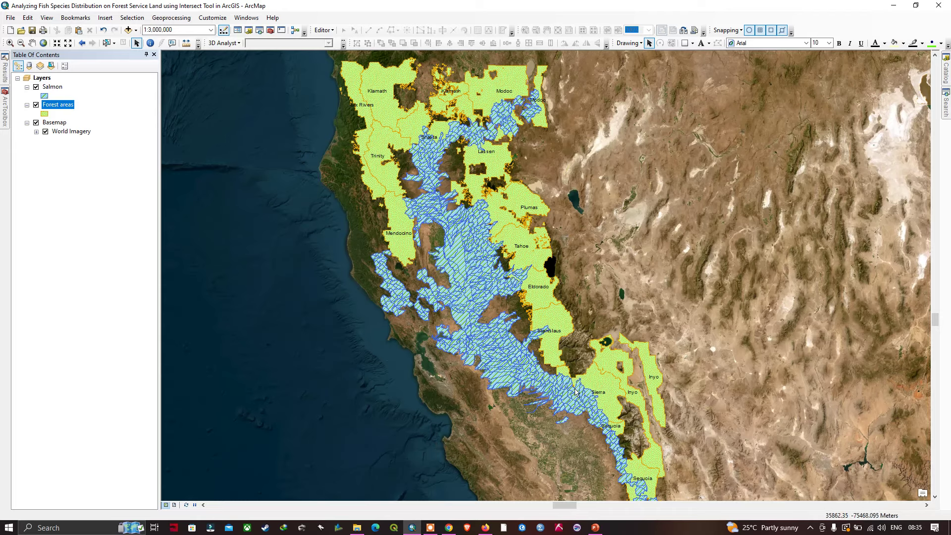
- Switch to ArcMap and open the Intersect tool from the Overlay toolset of the Analysis Tools, viewing its help illustration
left_click(270, 31)
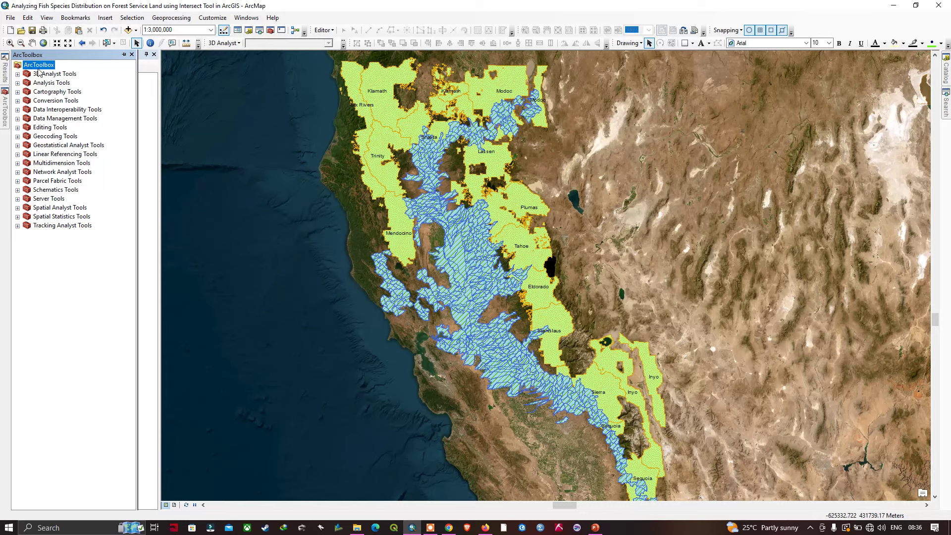
left_click(18, 82)
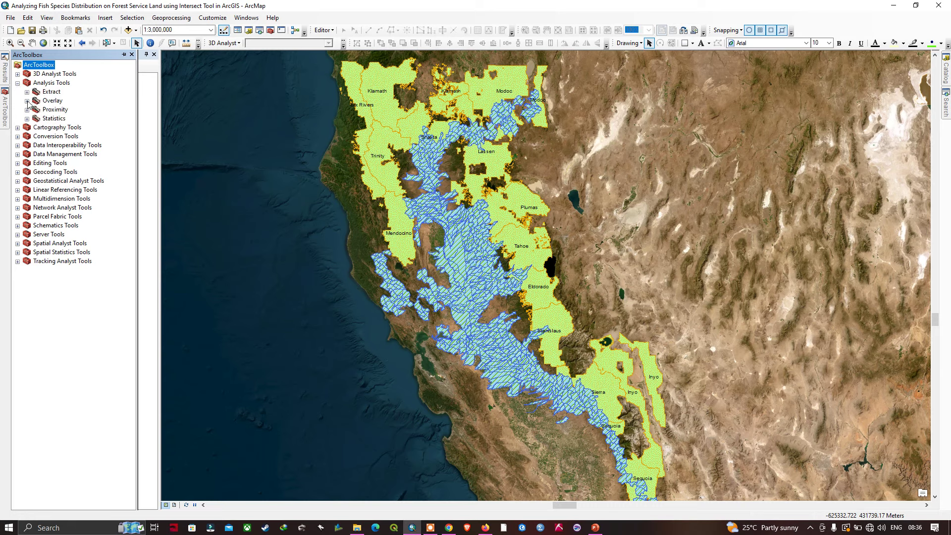
left_click(27, 101)
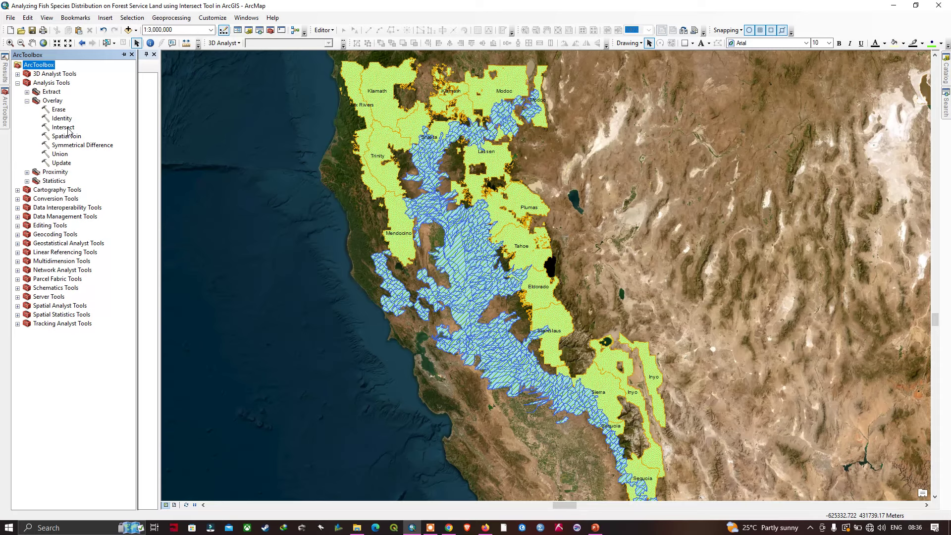
double_click(66, 128)
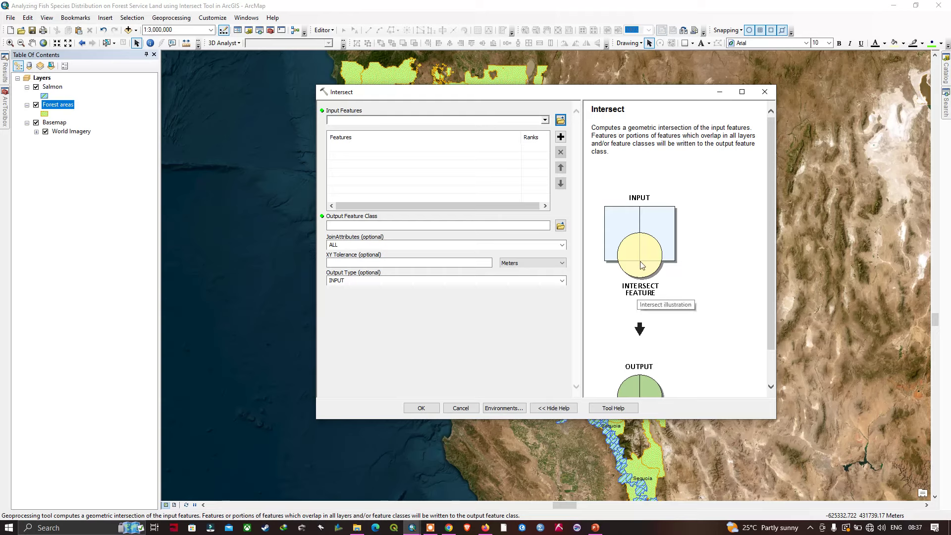
scroll(646, 276, "down", 1)
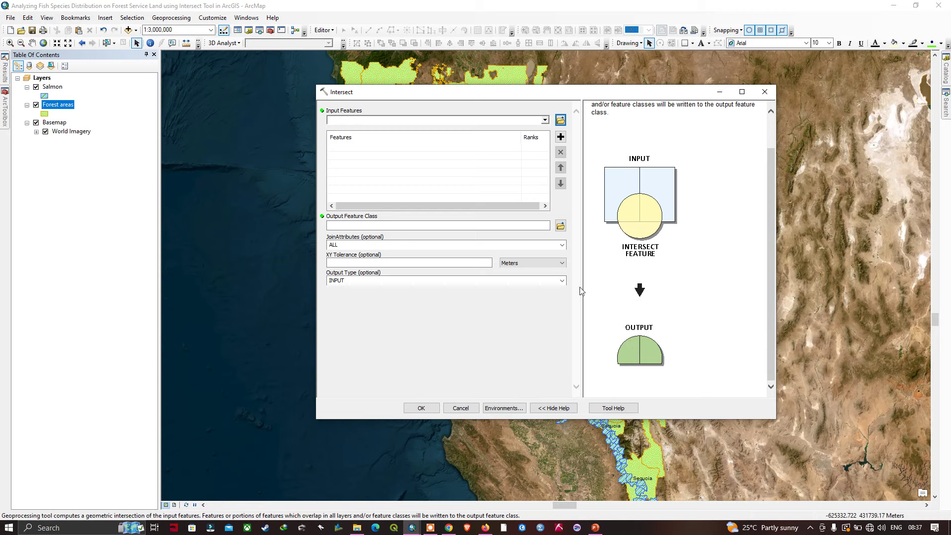
- Add the Salmon and Forest areas layers as the input features of the Intersect tool
left_click(544, 120)
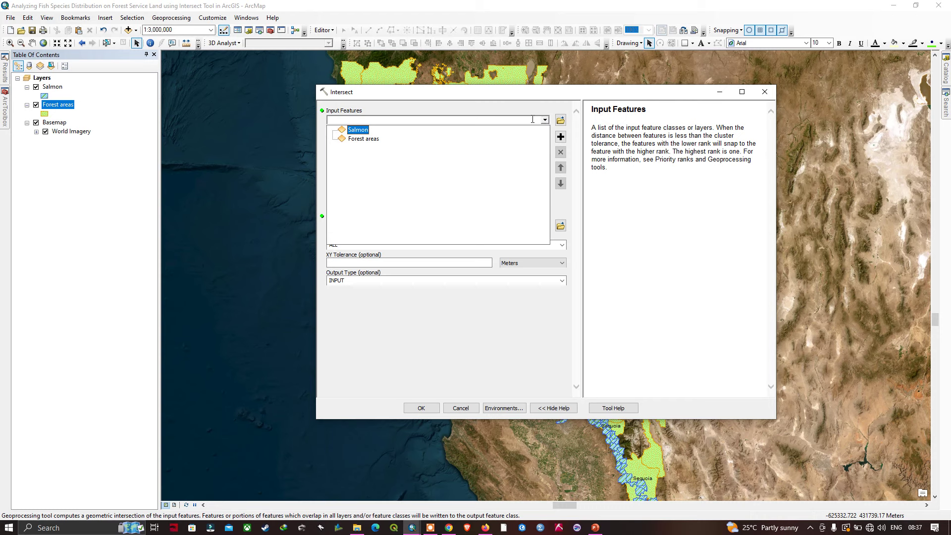
left_click(357, 129)
left_click(545, 120)
left_click(362, 141)
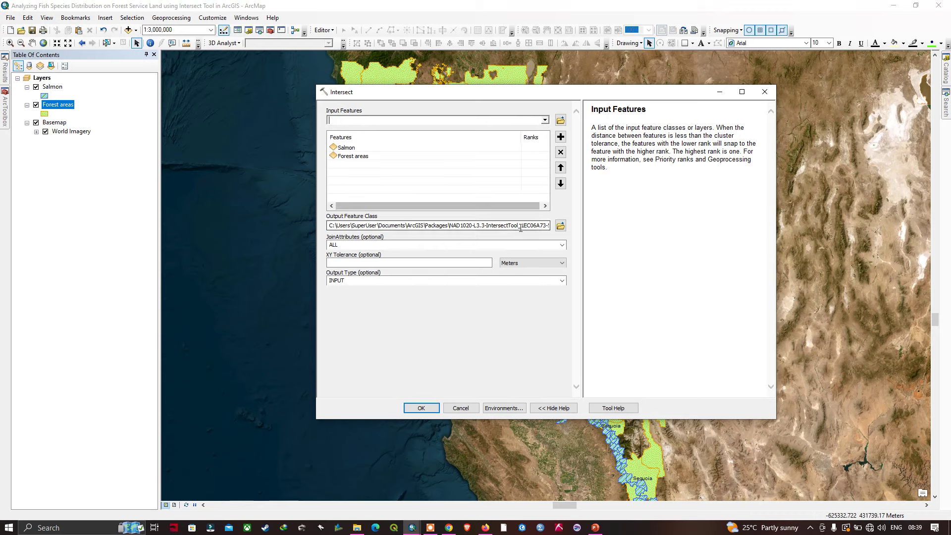
- Set the output feature class to ChinookSalmon_On_Forest_land in the shapefiles folder
left_click(560, 226)
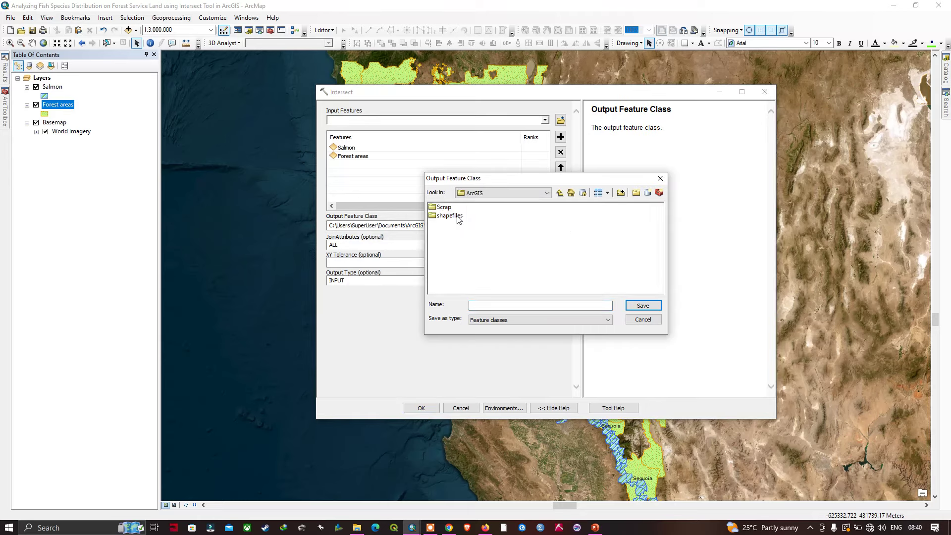
double_click(459, 217)
left_click(489, 305)
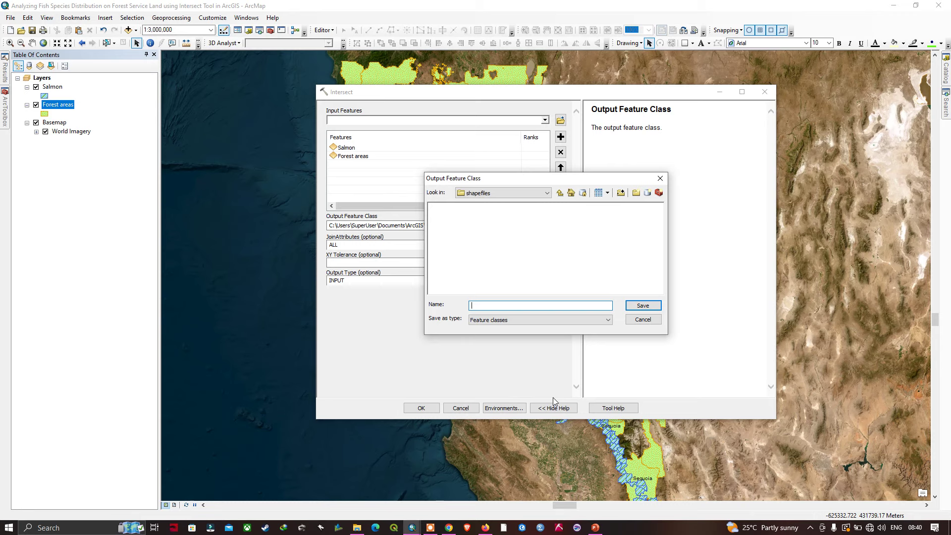
type("Chinook_Salmon_On_Forest_land")
left_click(643, 305)
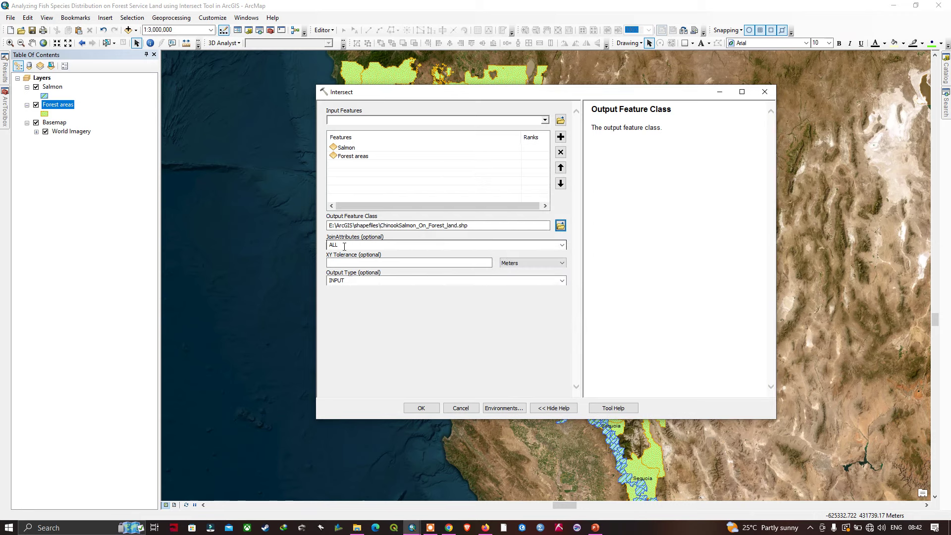
- Keep ALL attributes for the join and run the Intersect tool
left_click(341, 246)
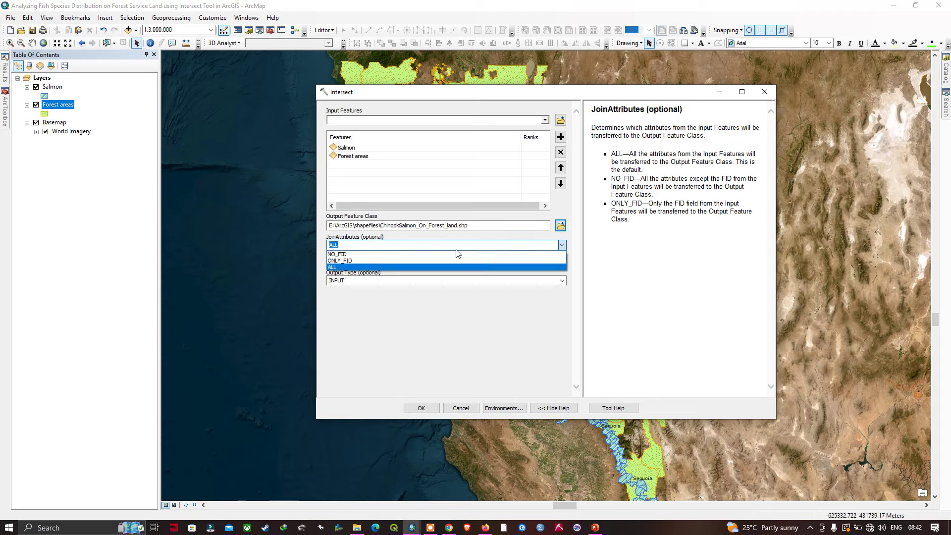
left_click(334, 268)
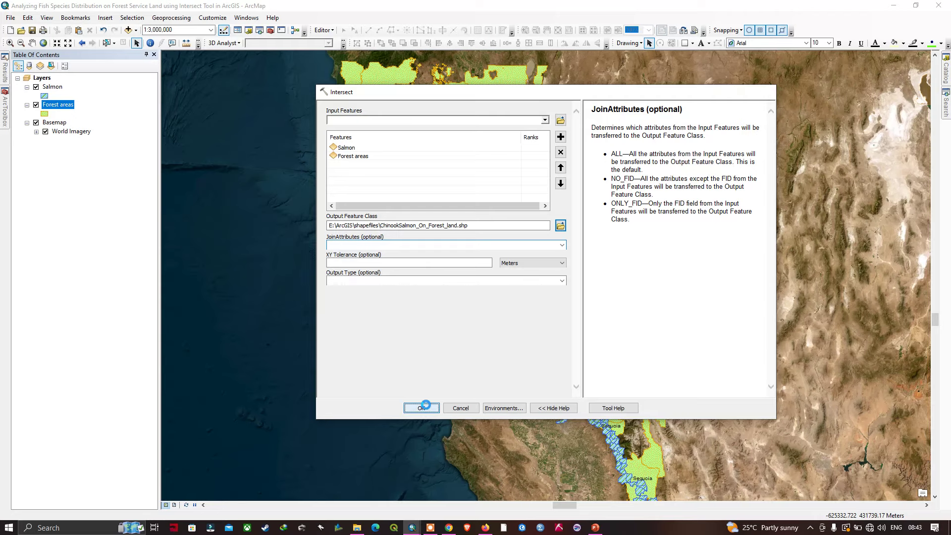
left_click(421, 408)
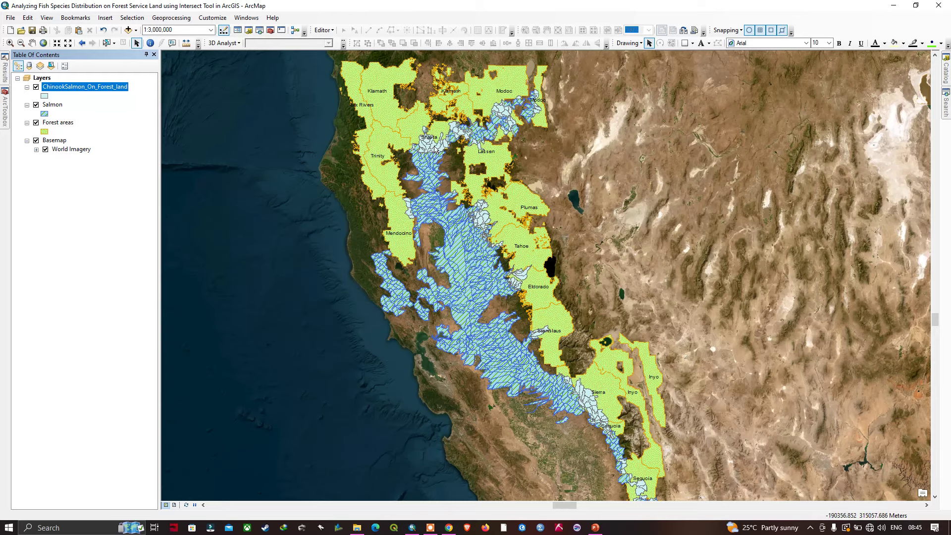
- Zoom in on the northern overlap around Shasta and Lassen, and hide the World Imagery basemap
left_click(10, 43)
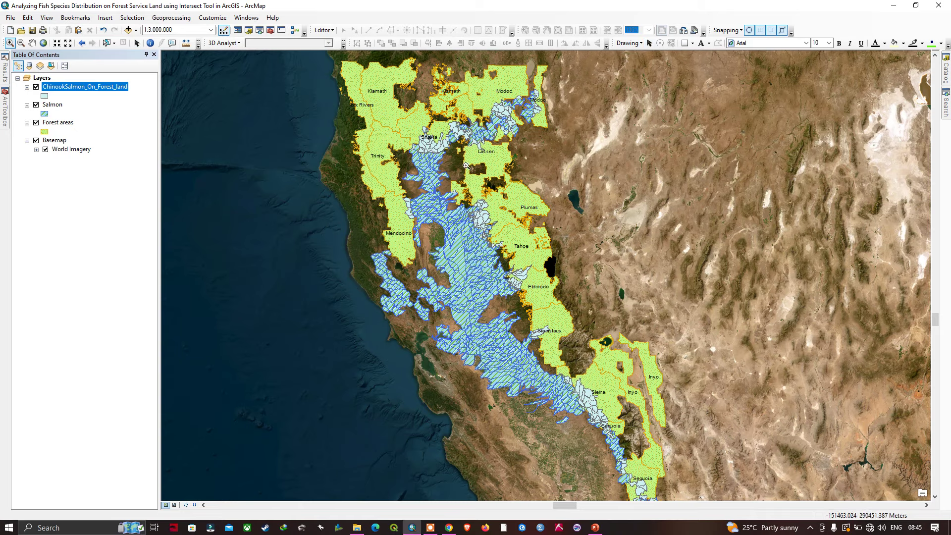
left_click_drag(403, 121, 525, 181)
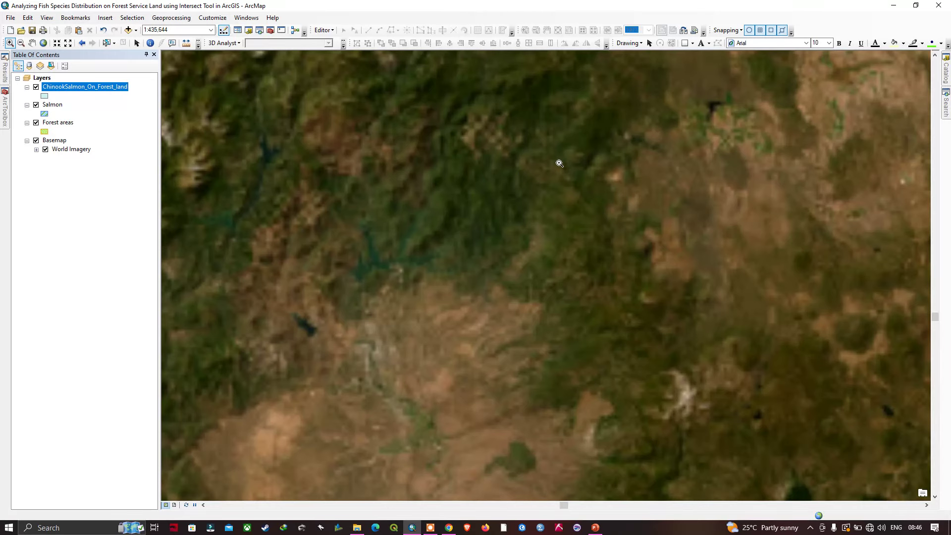
left_click(47, 151)
left_click(45, 150)
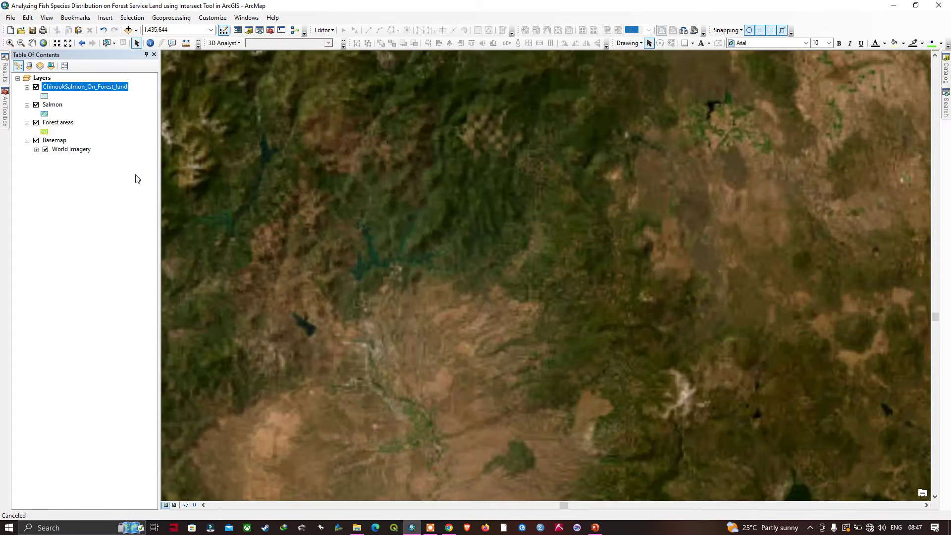
left_click(46, 149)
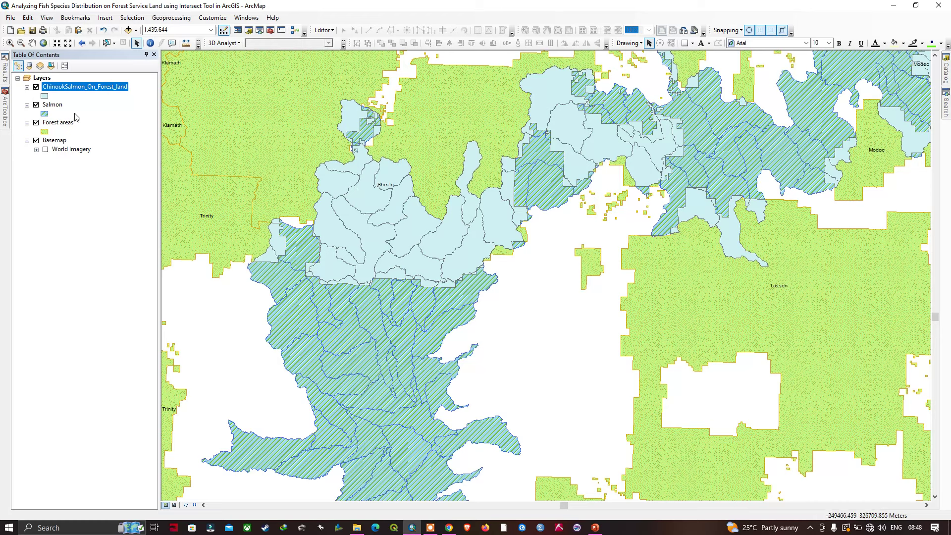
- Symbolize the ChinookSalmon_On_Forest_land layer with no fill color and a black outline of width 2
right_click(46, 97)
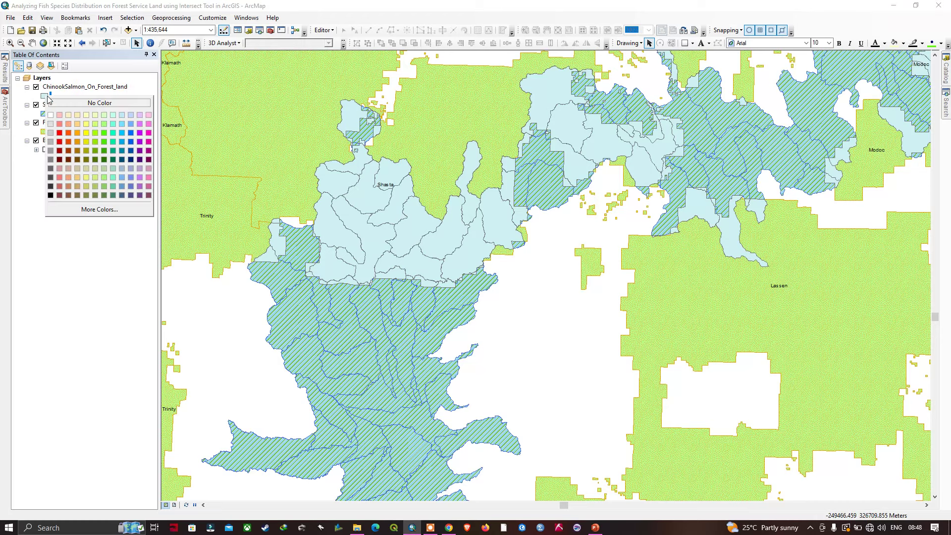
left_click(81, 105)
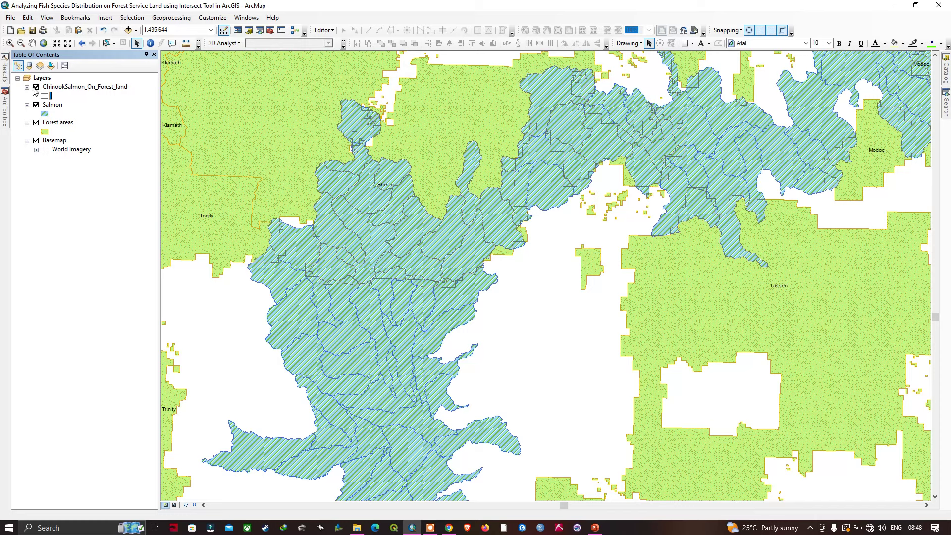
right_click(50, 88)
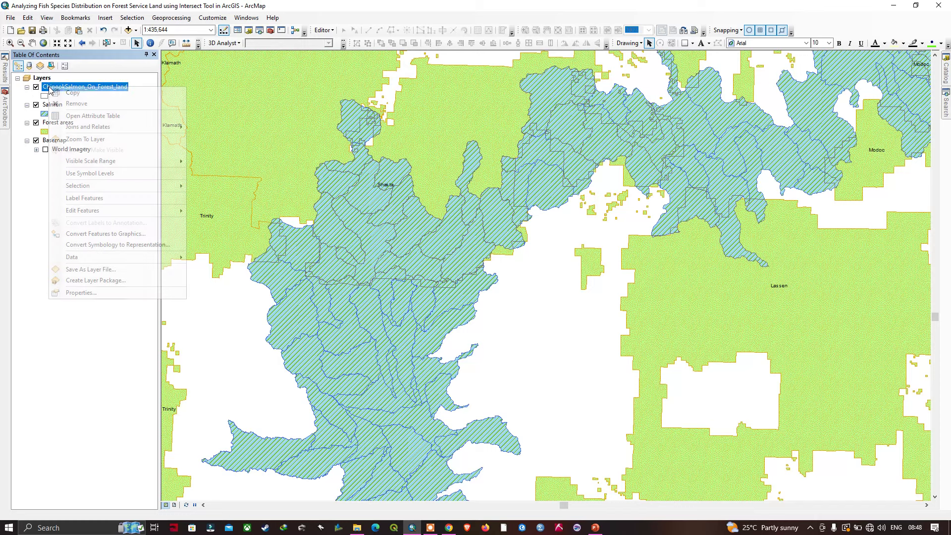
left_click(84, 293)
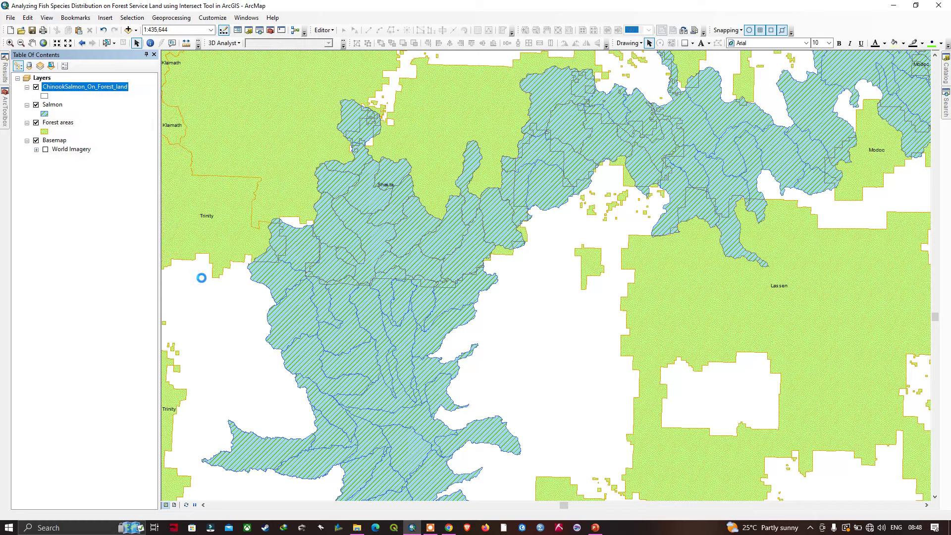
left_click(430, 154)
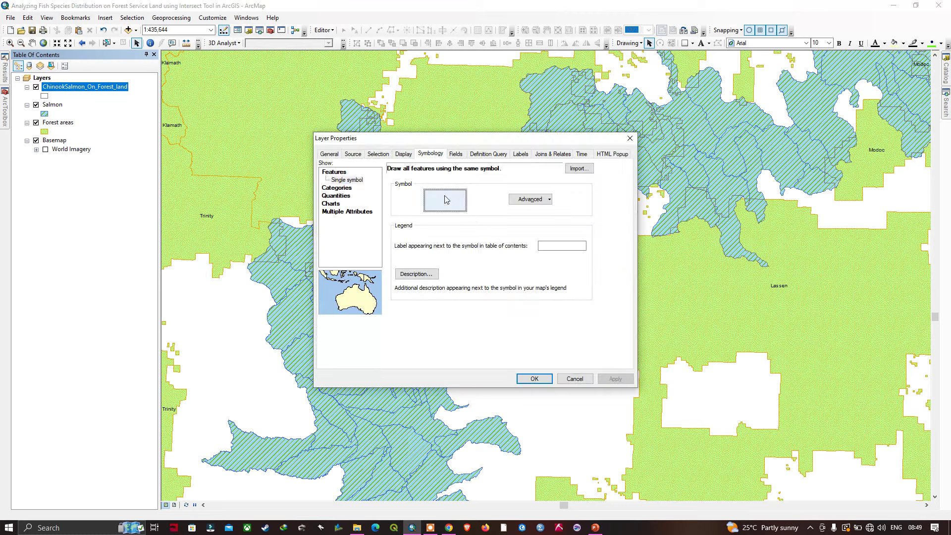
left_click(445, 198)
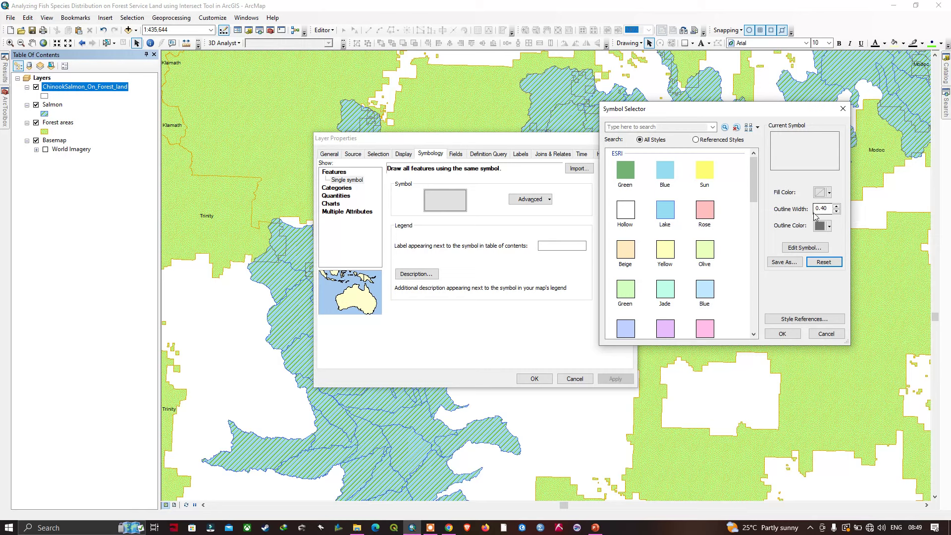
left_click(826, 226)
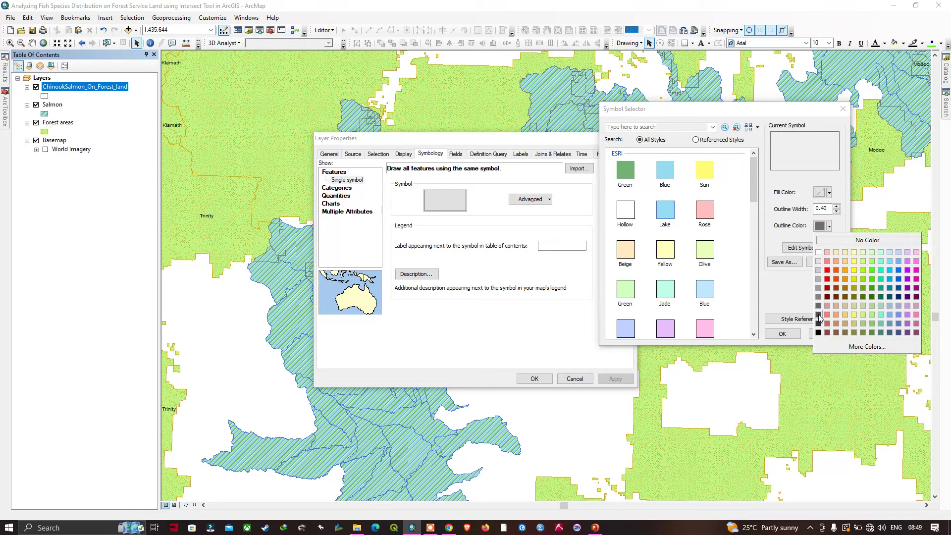
left_click(818, 332)
left_click(836, 206)
left_click(836, 206)
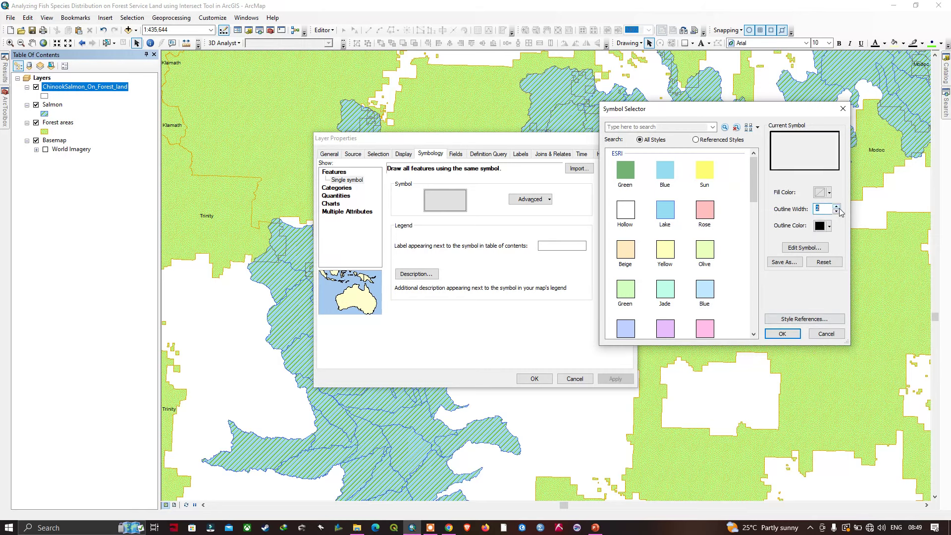
left_click(782, 333)
left_click(534, 379)
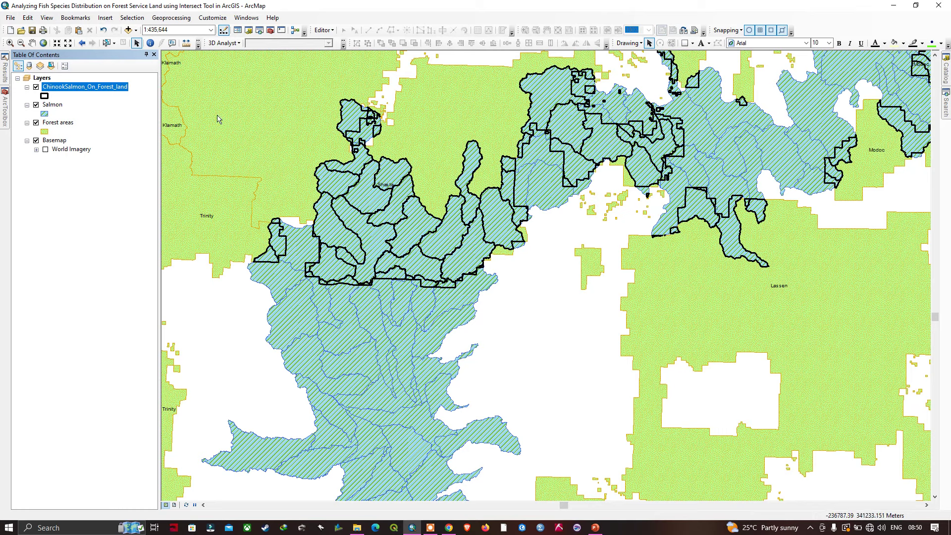
- Set the Salmon layer's transparency to 50%
right_click(57, 106)
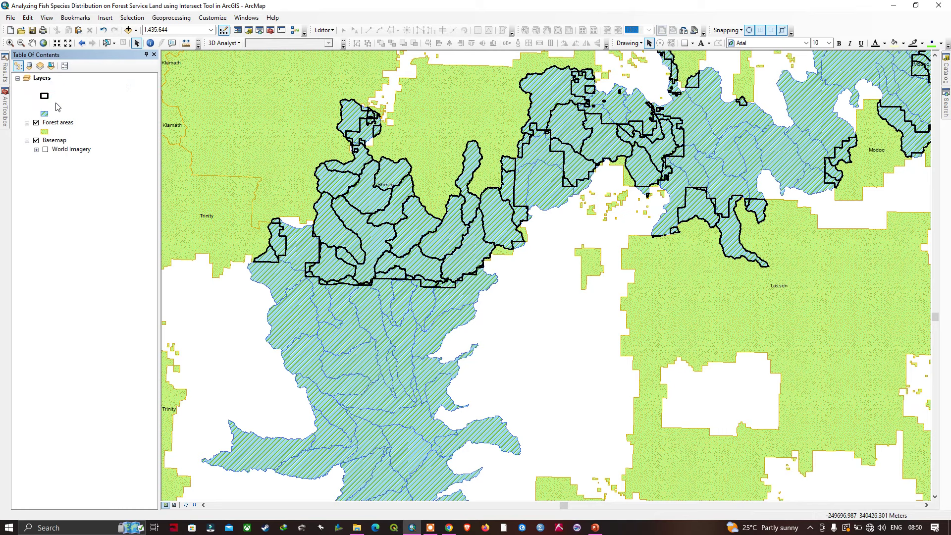
left_click(89, 309)
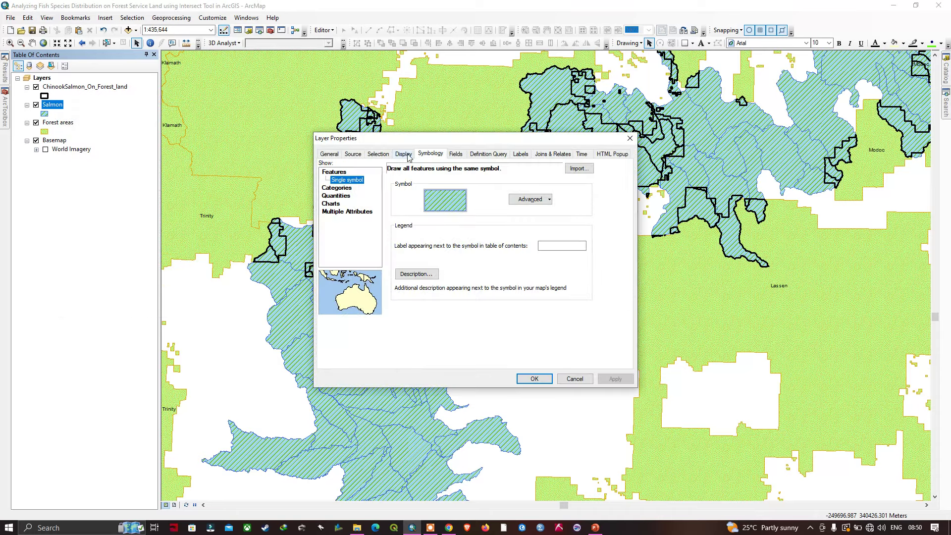
left_click(403, 154)
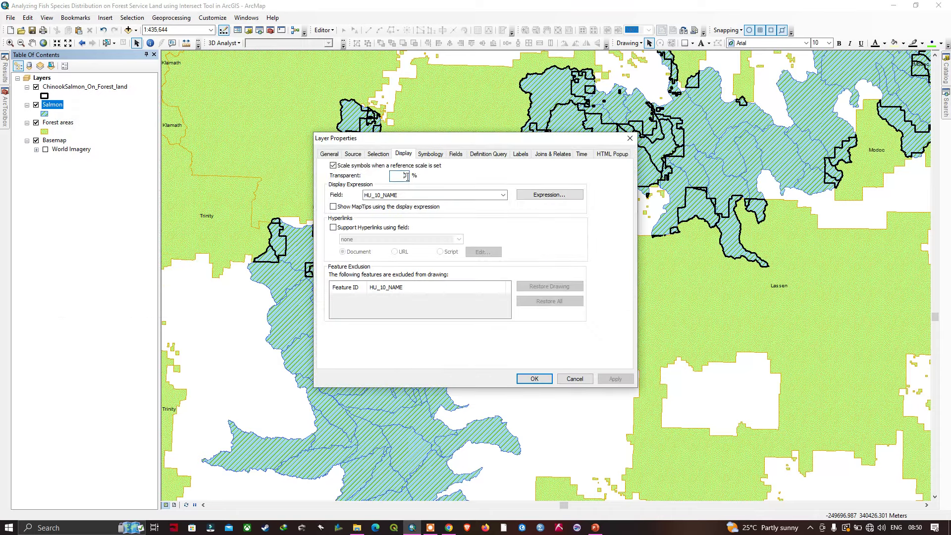
type("50")
left_click(535, 379)
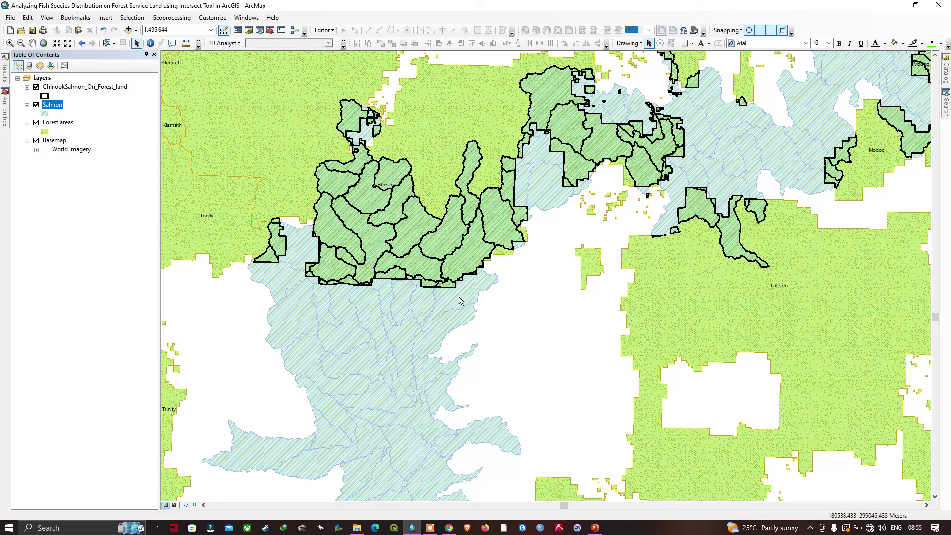
- Inspect the intersected area north of Shasta up close and open the ChinookSalmon_On_Forest_land attribute table
key("z")
left_click_drag(319, 84, 420, 177)
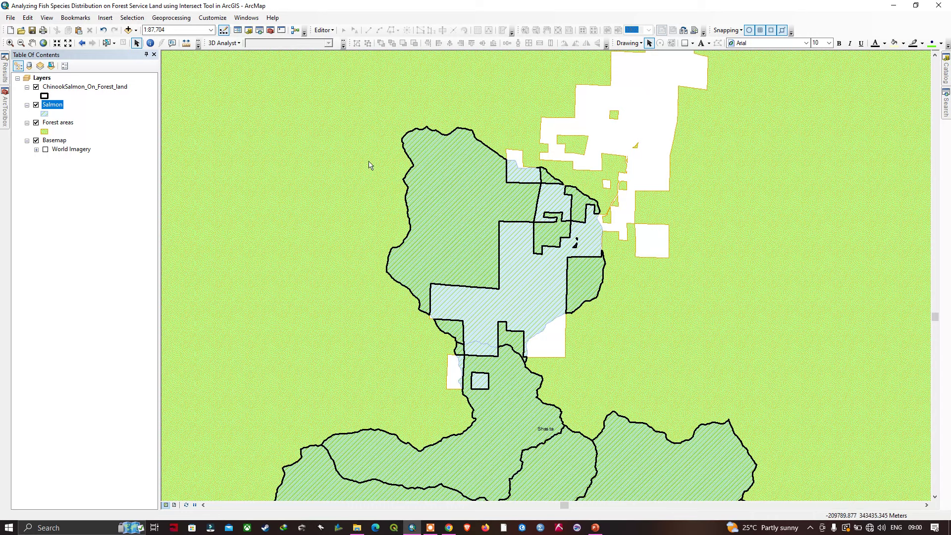
left_click(84, 88)
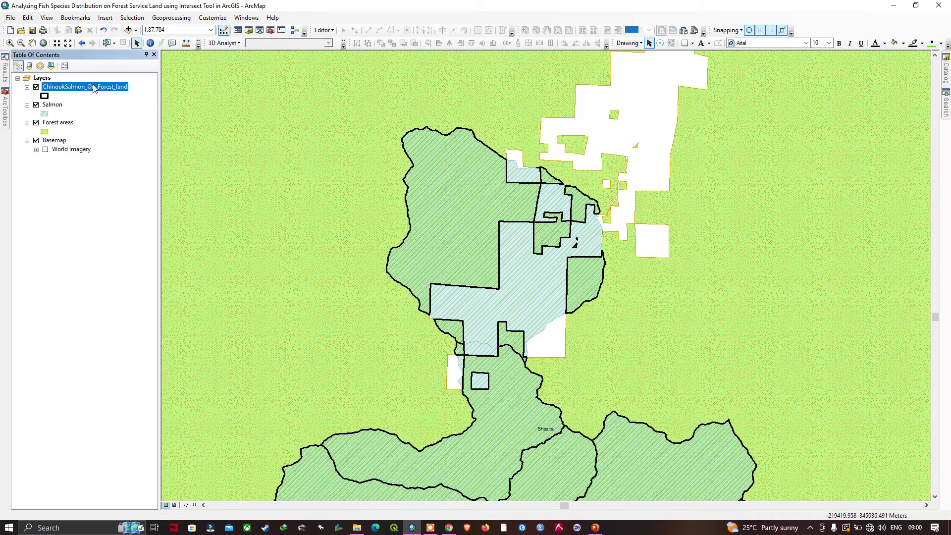
right_click(94, 88)
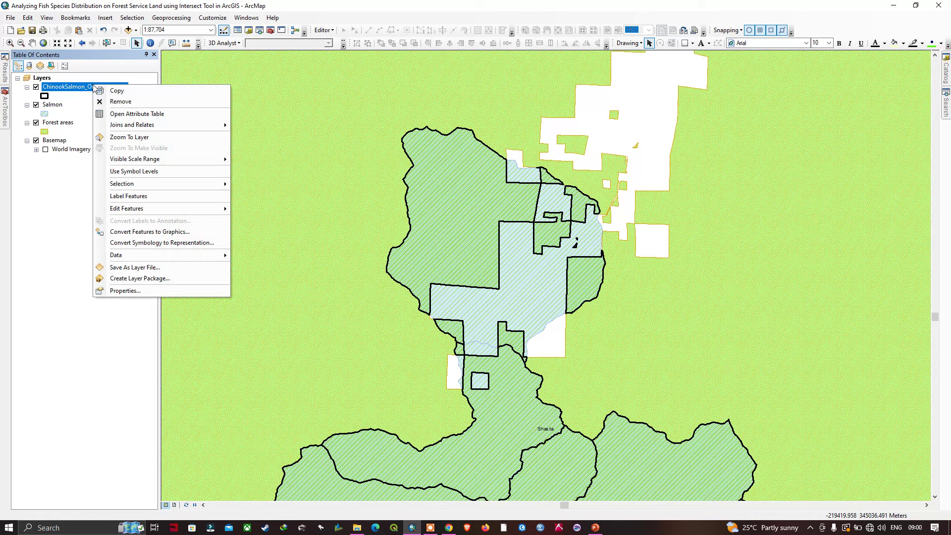
left_click(139, 114)
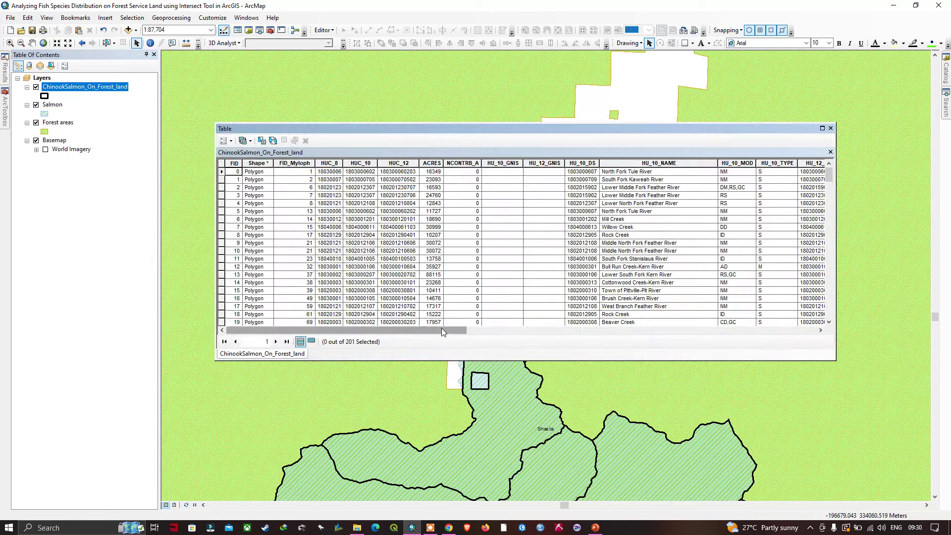
- View the statistics of the Shape_Ar_1 field in the ChinookSalmon_On_Forest_land table and highlight the sum
left_click_drag(441, 328, 786, 344)
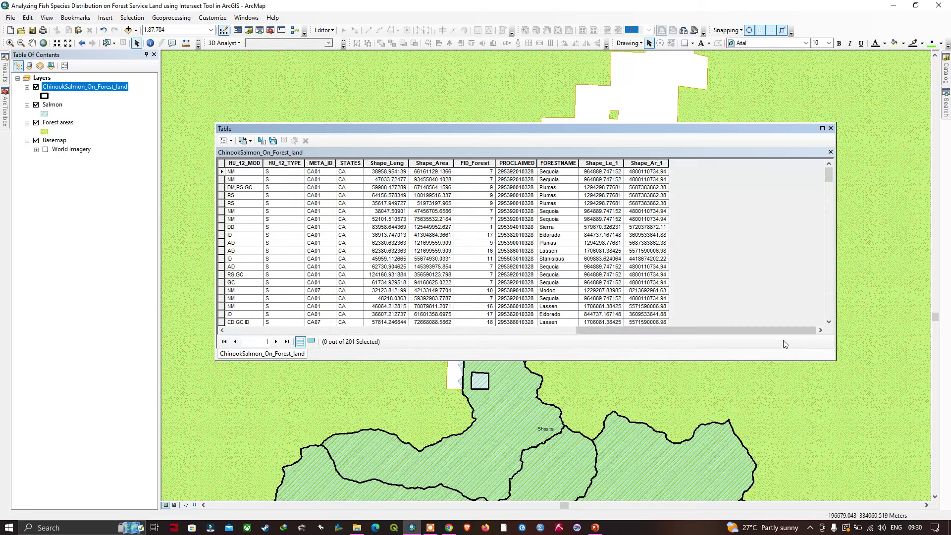
right_click(656, 165)
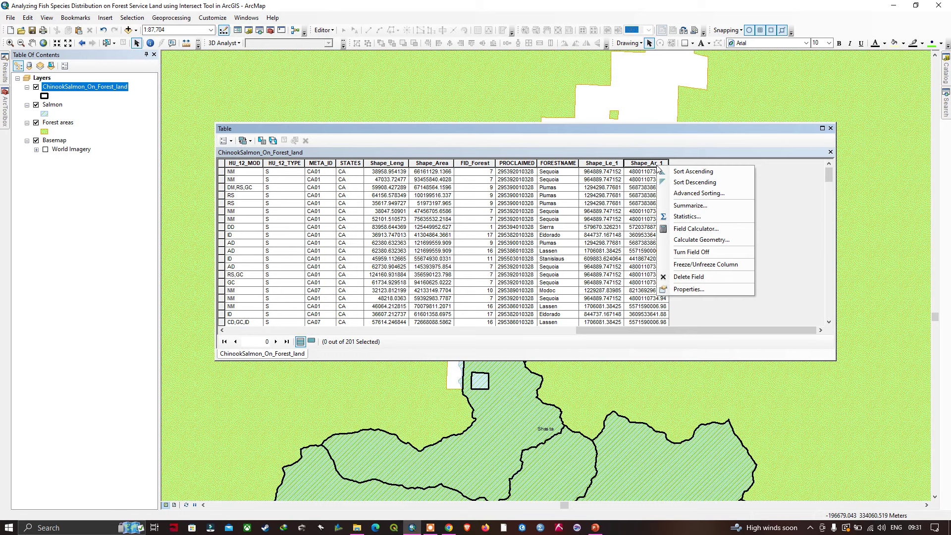
left_click(677, 218)
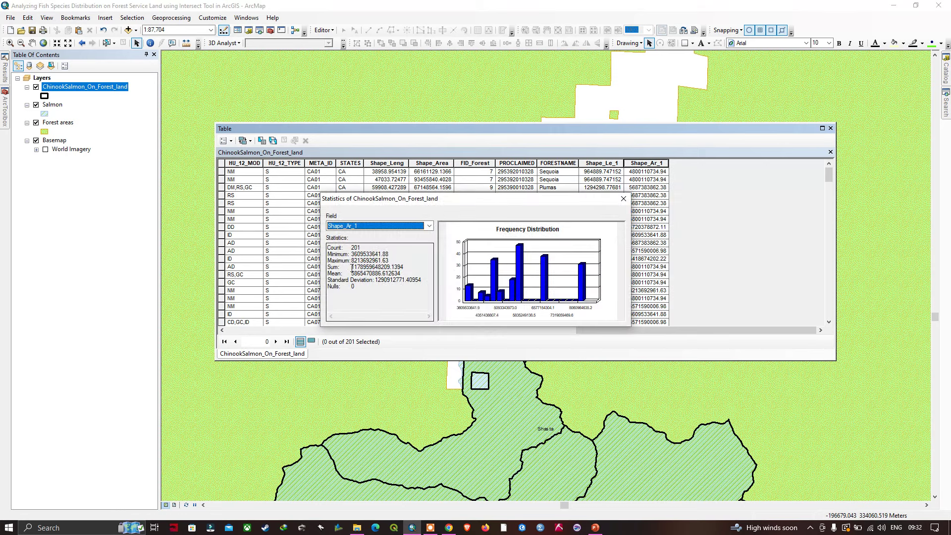
left_click_drag(352, 267, 409, 270)
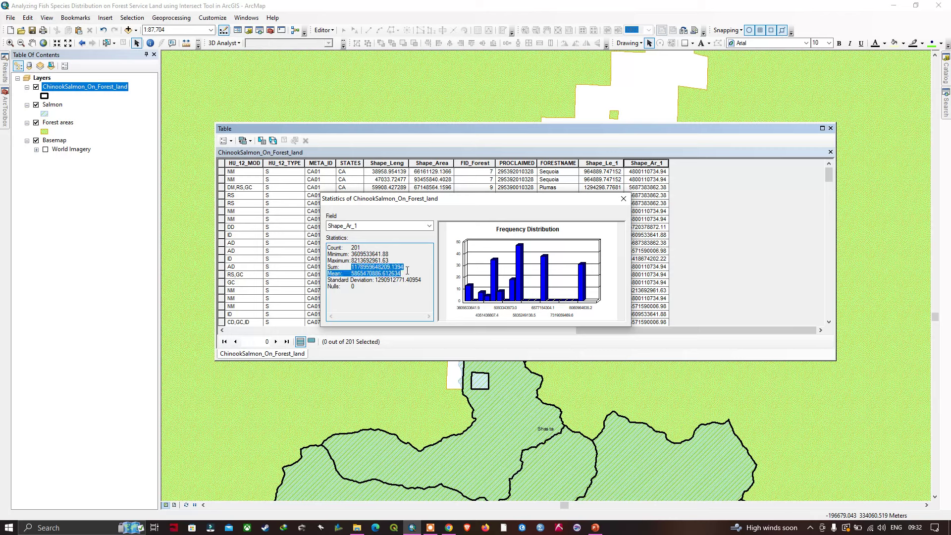
left_click(371, 268)
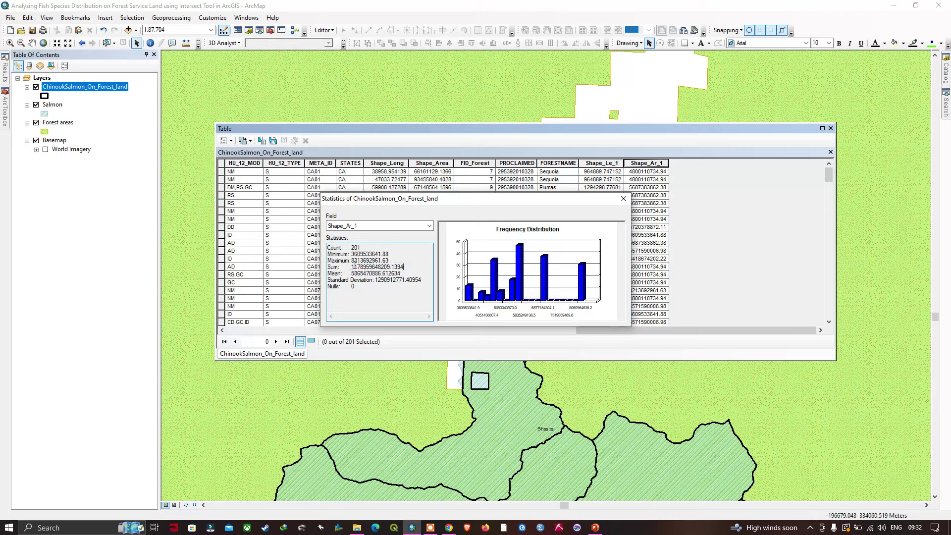
left_click_drag(352, 266, 403, 267)
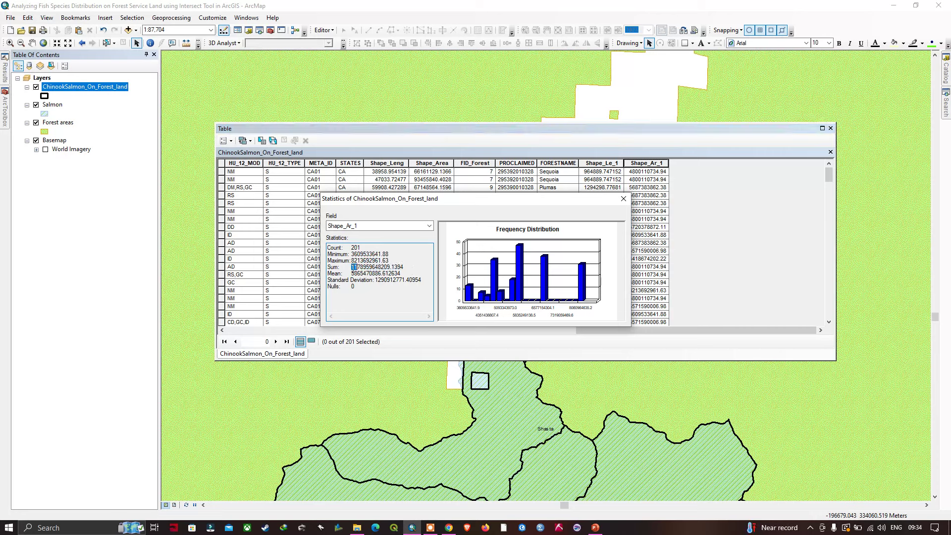
left_click_drag(352, 266, 405, 266)
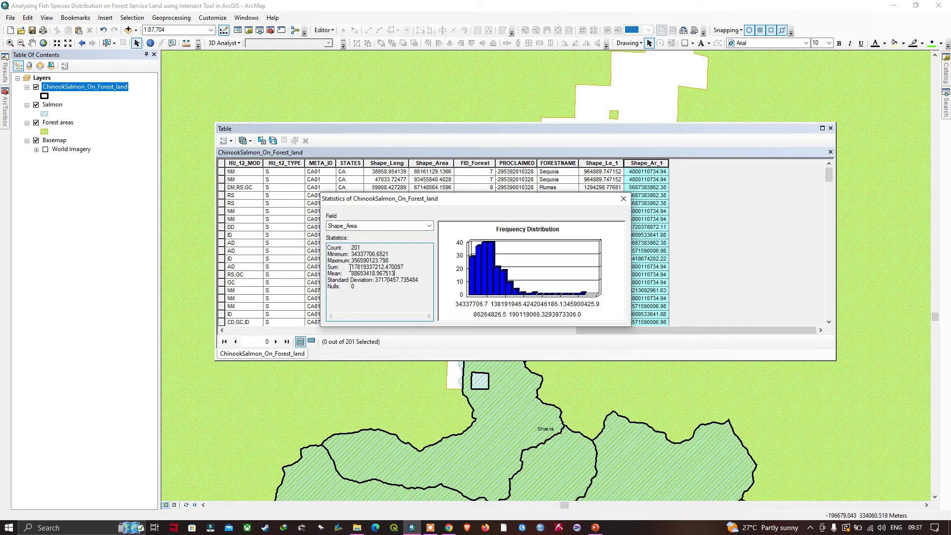
- Convert the Shape_Area sum from square meters to square kilometers in the browser's Google converter, and close the attribute table in ArcMap
left_click_drag(350, 267, 403, 267)
key("ctrl+c")
key("alt+Tab")
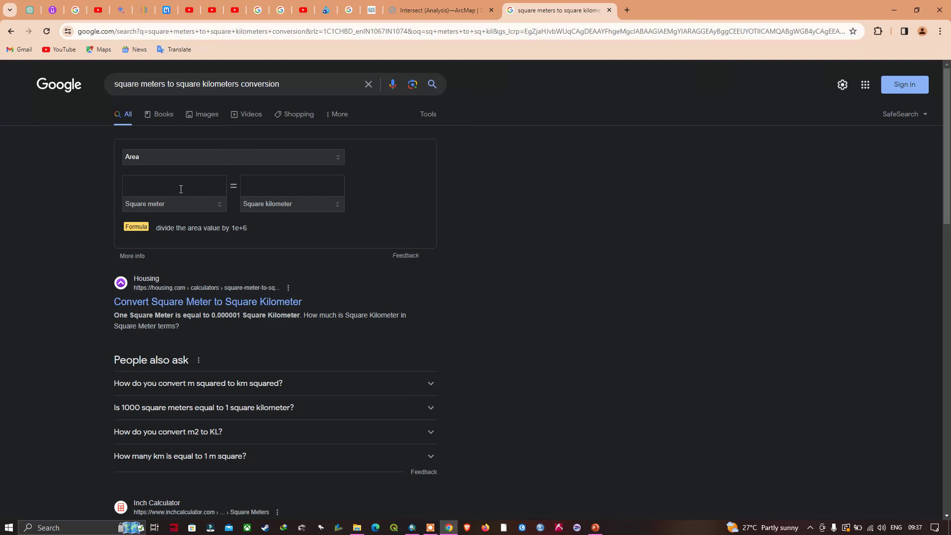
key("ctrl+v")
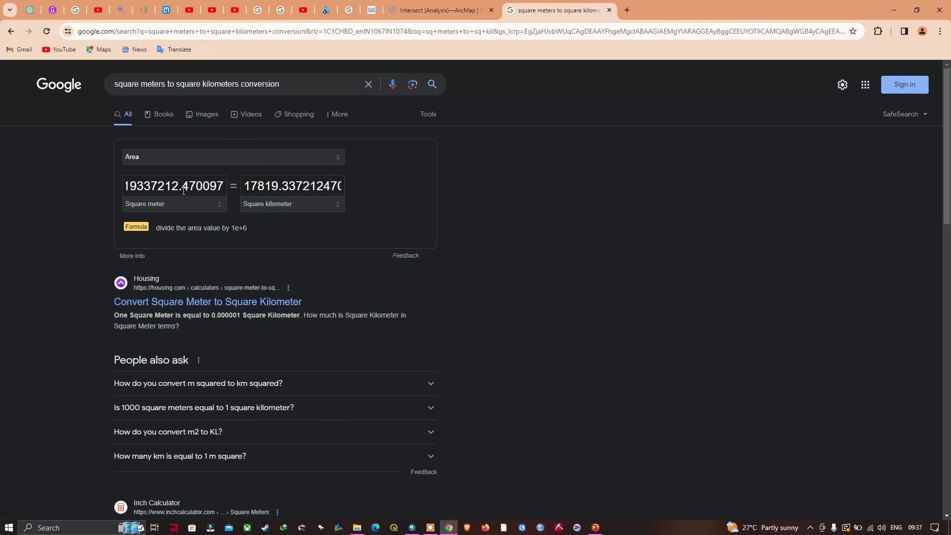
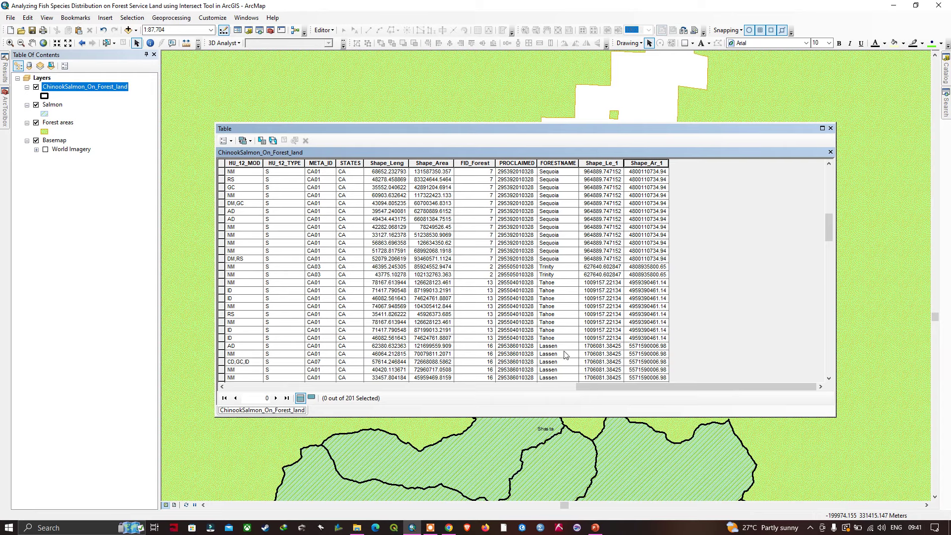
left_click(831, 128)
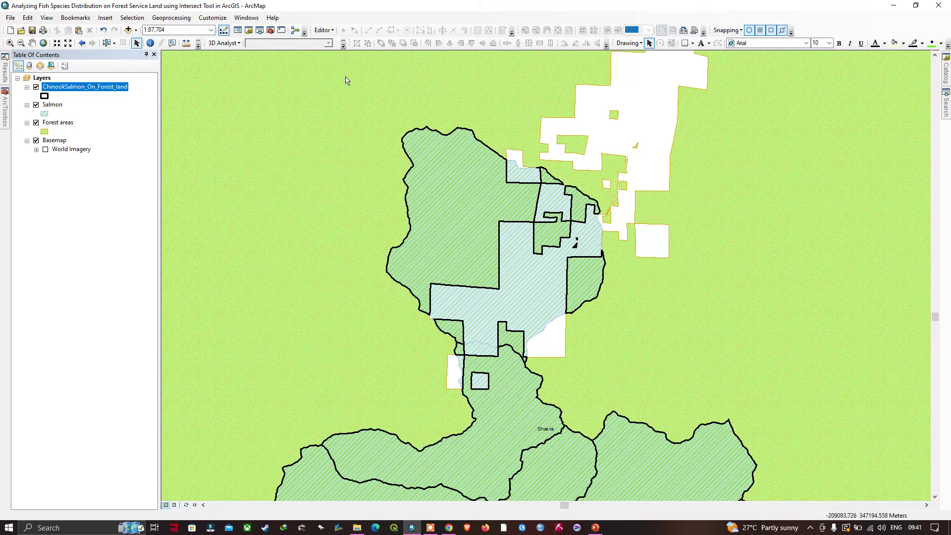
- Start a Select By Attributes query with ChinookSalmon_On_Forest_land as the target layer
left_click(132, 19)
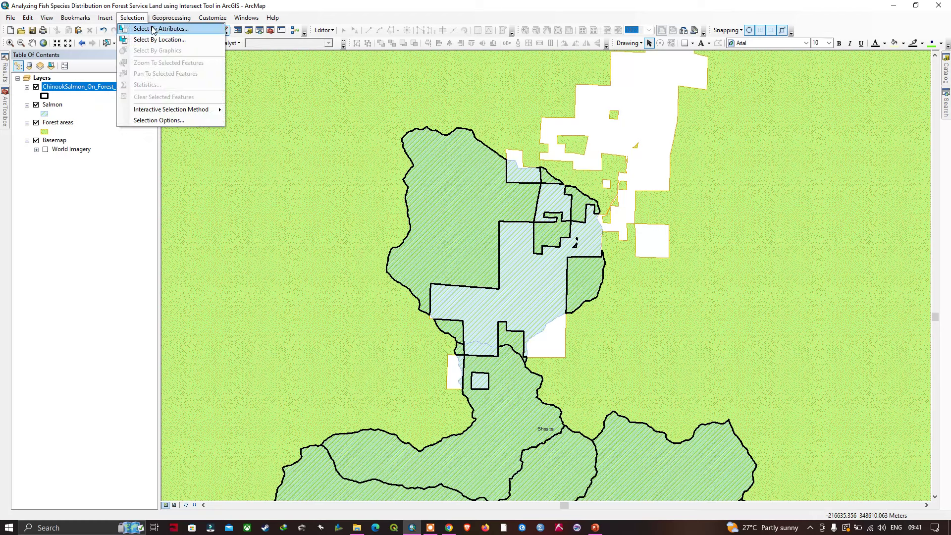
left_click(151, 27)
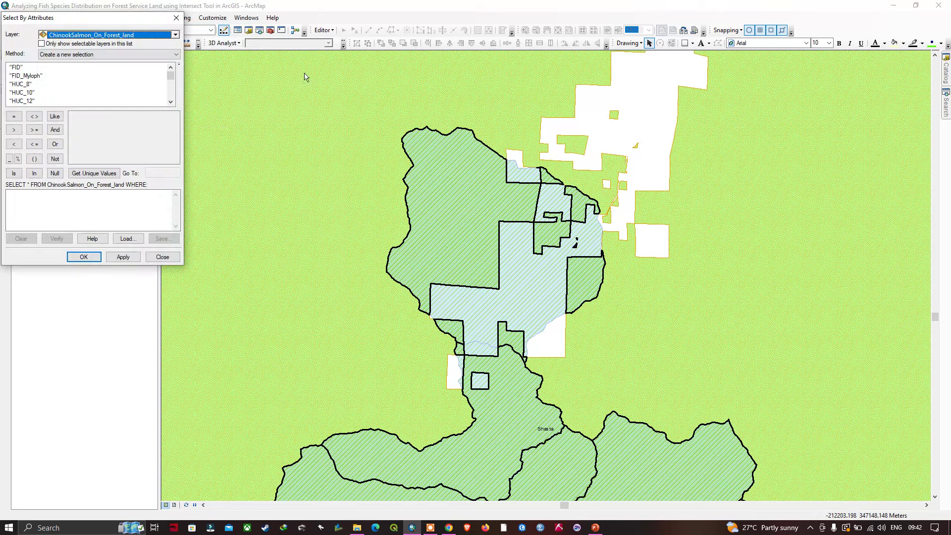
left_click_drag(145, 20, 364, 104)
scroll(355, 160, "down", 2)
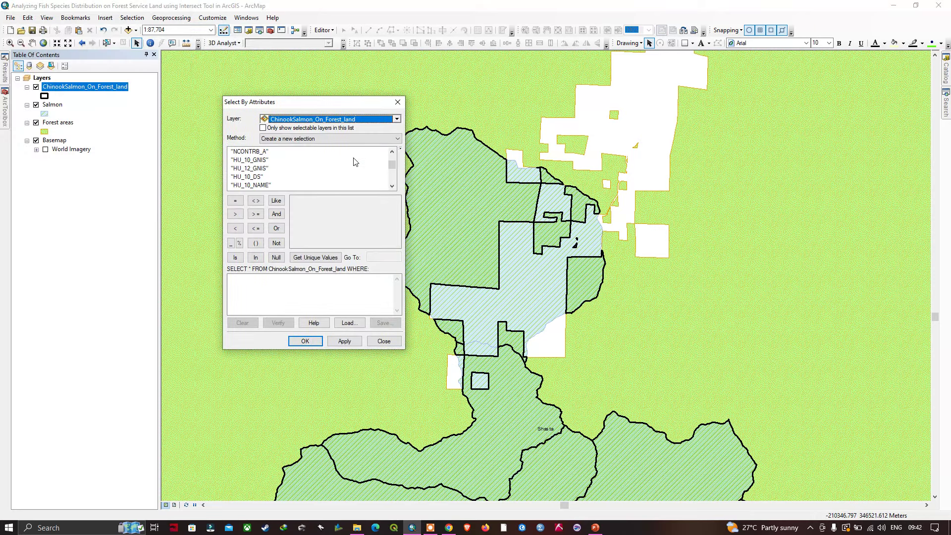
left_click(397, 119)
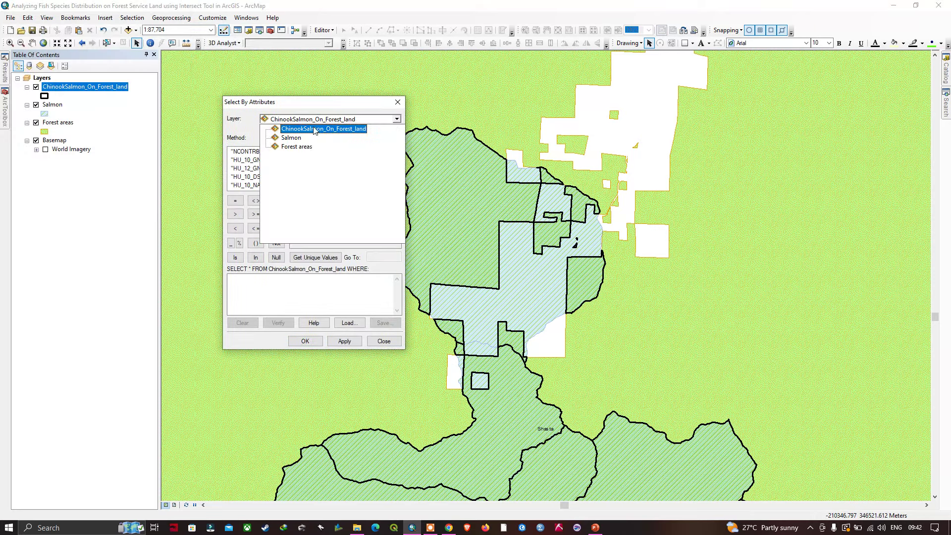
left_click(331, 130)
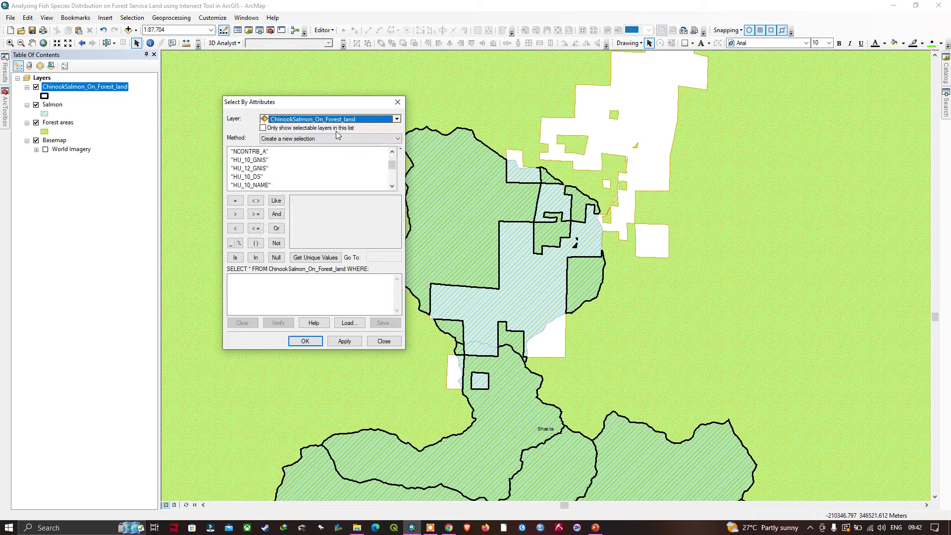
- List the unique FORESTNAME values and select the features where "FORESTNAME" = 'Trinity'
scroll(281, 164, "down", 2)
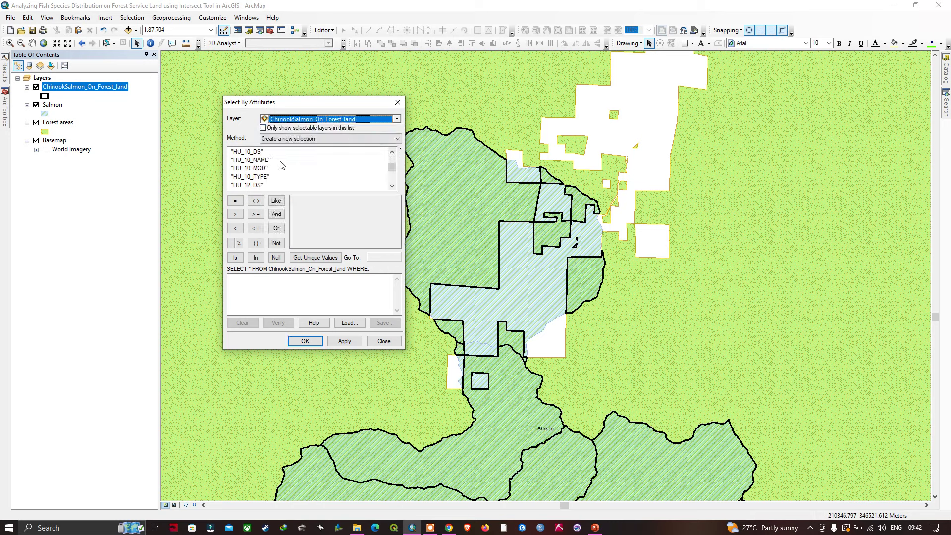
scroll(281, 164, "down", 3)
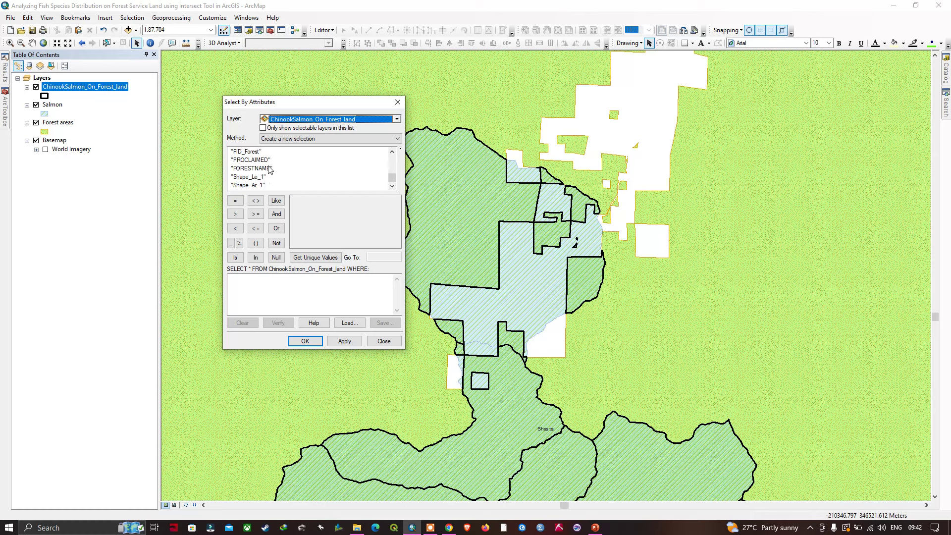
scroll(267, 172, "up", 1)
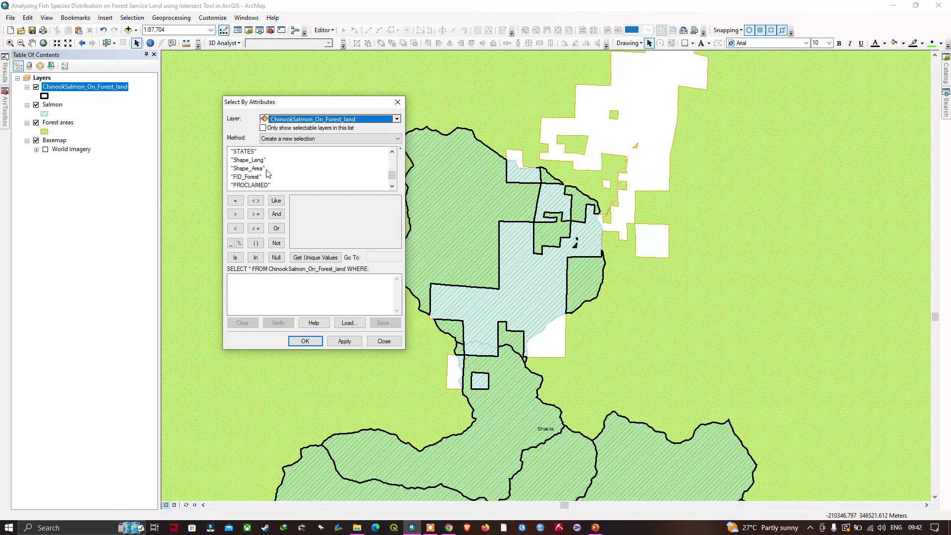
scroll(267, 172, "down", 1)
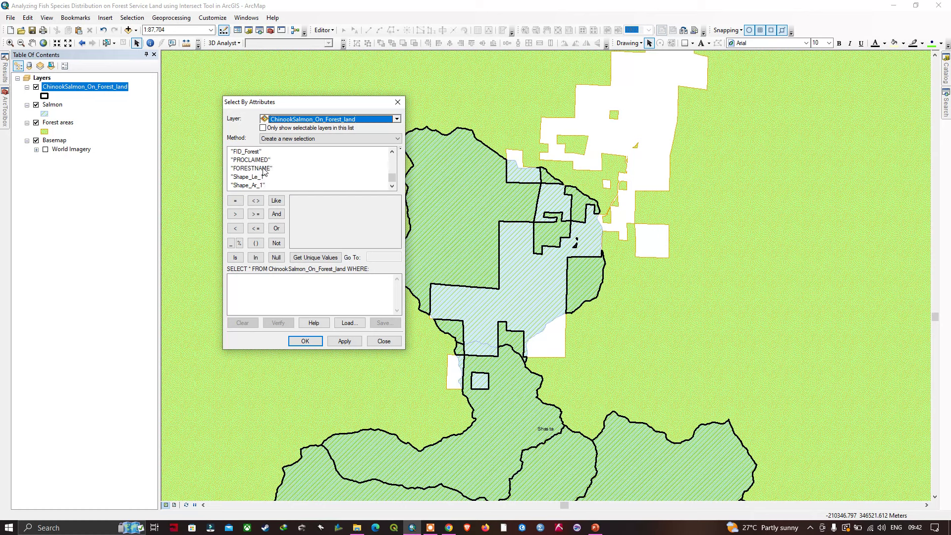
double_click(264, 169)
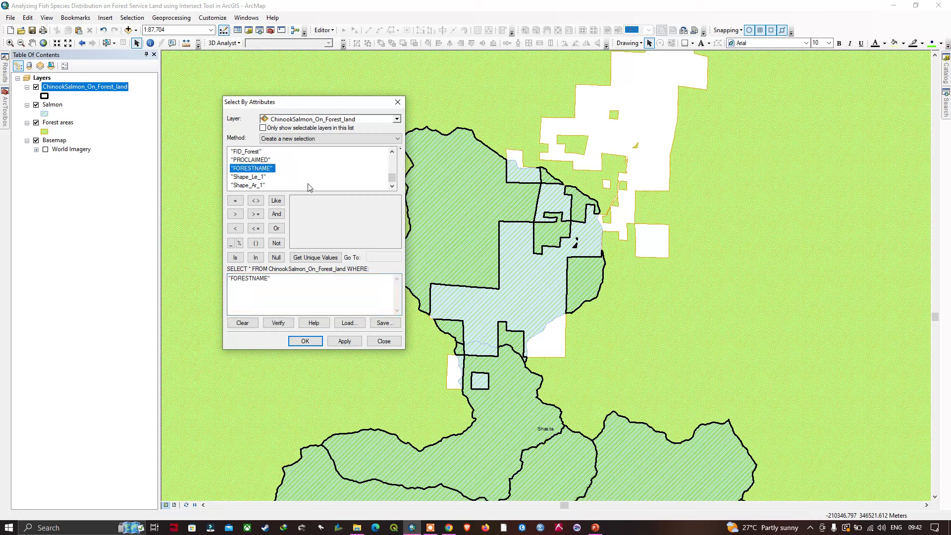
left_click(318, 260)
scroll(334, 229, "down", 2)
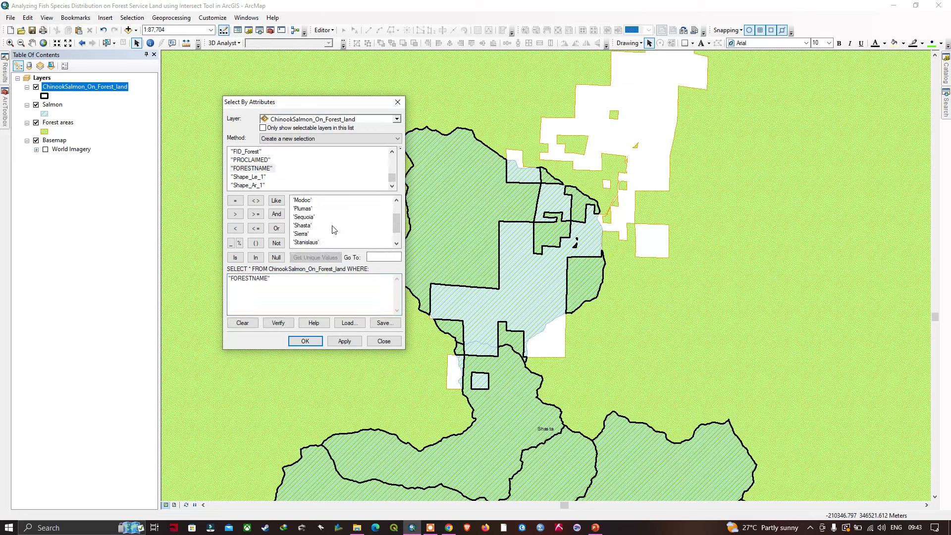
scroll(311, 222, "down", 1)
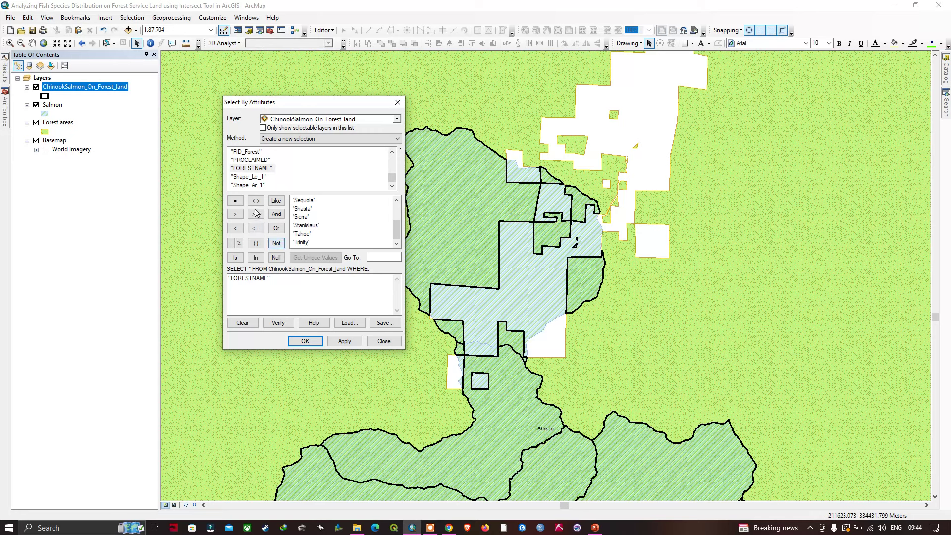
left_click(236, 201)
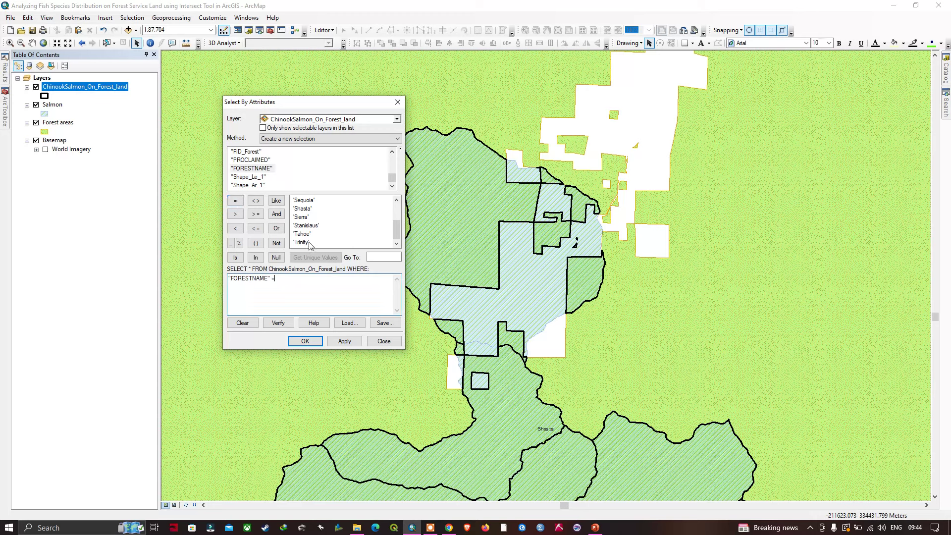
double_click(302, 243)
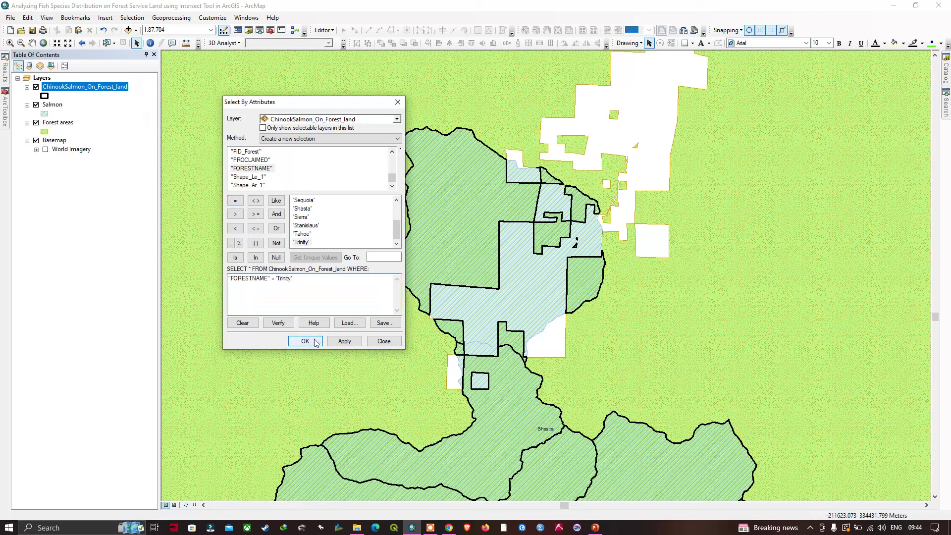
left_click(345, 341)
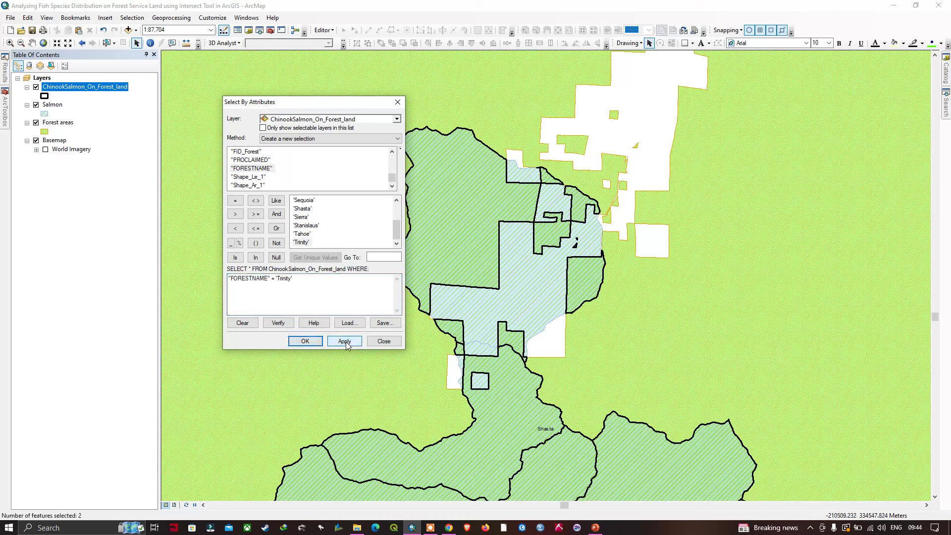
- Zoom to the selected Trinity features, examine their surroundings, and close the attribute query
left_click_drag(355, 104, 117, 191)
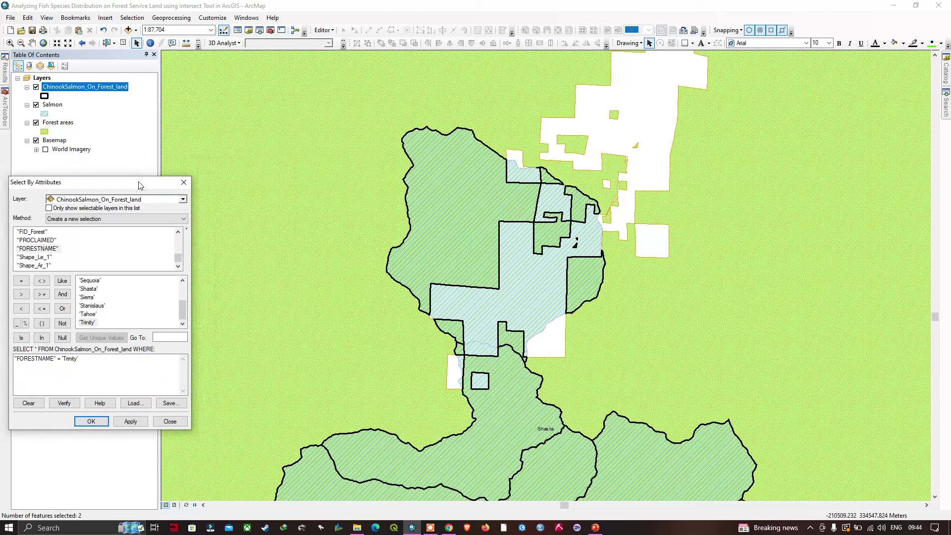
right_click(103, 89)
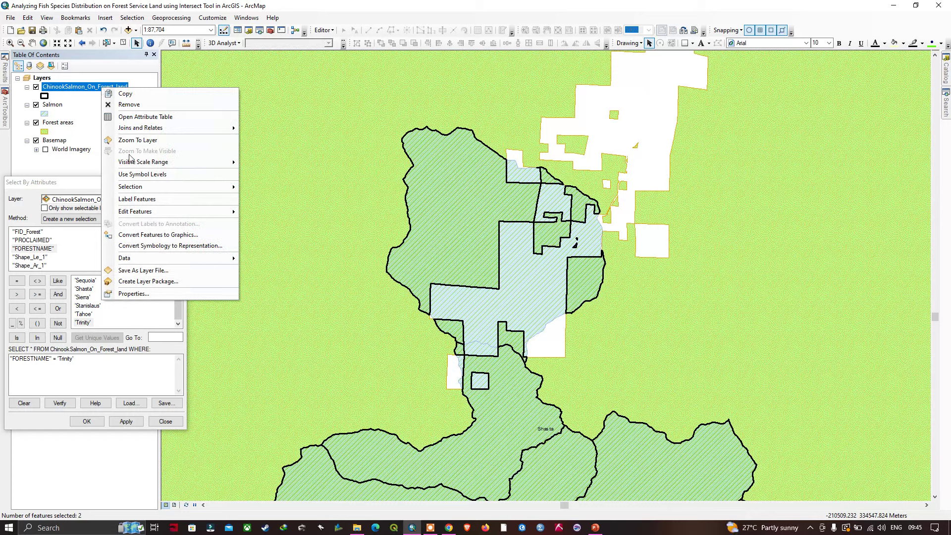
mouse_move(181, 188)
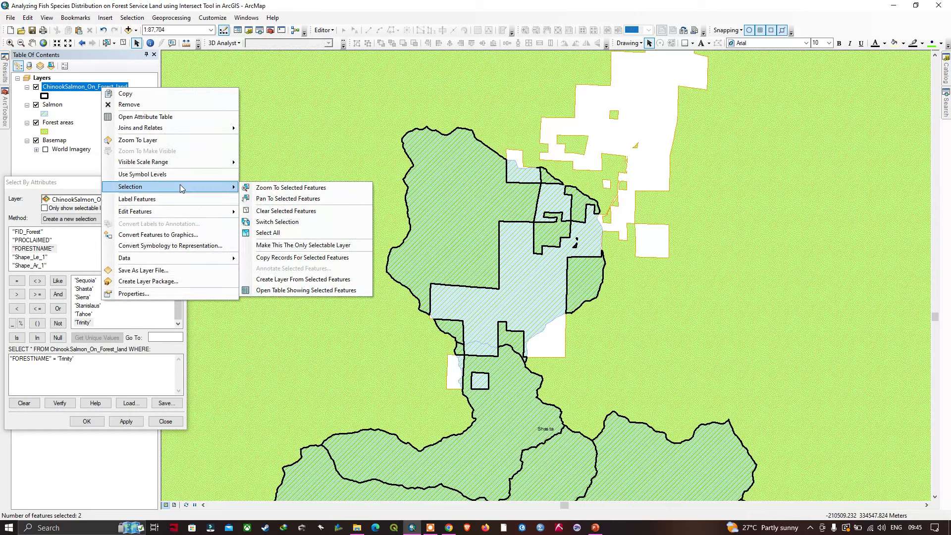
left_click(272, 189)
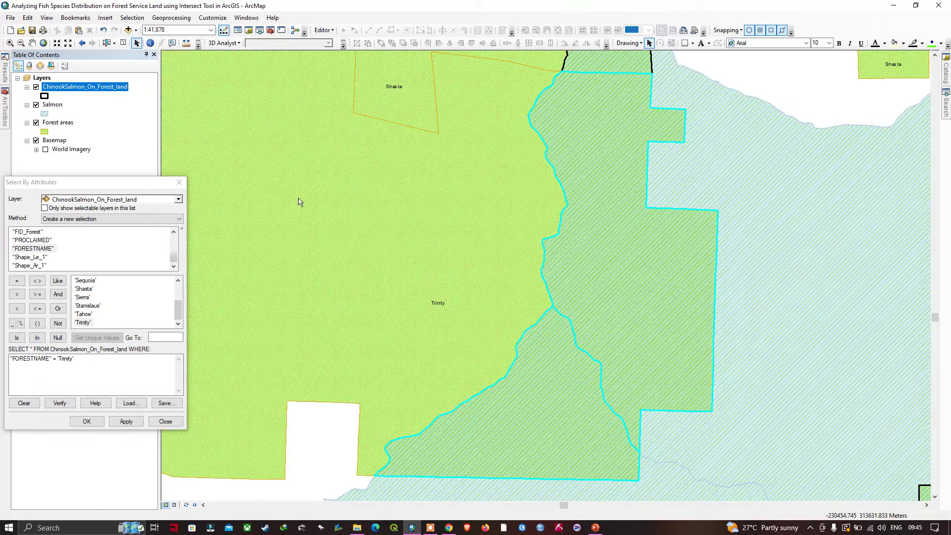
scroll(584, 282, "down", 2)
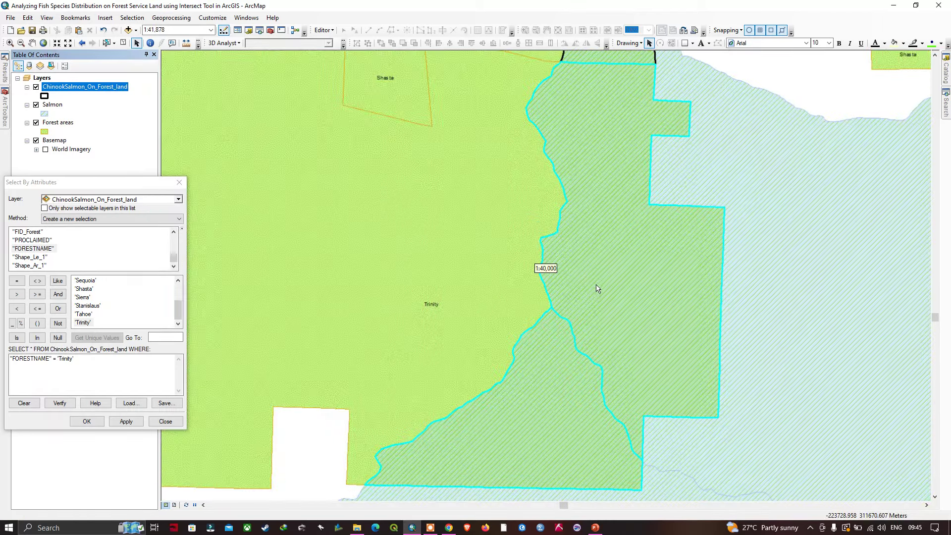
scroll(597, 288, "up", 3)
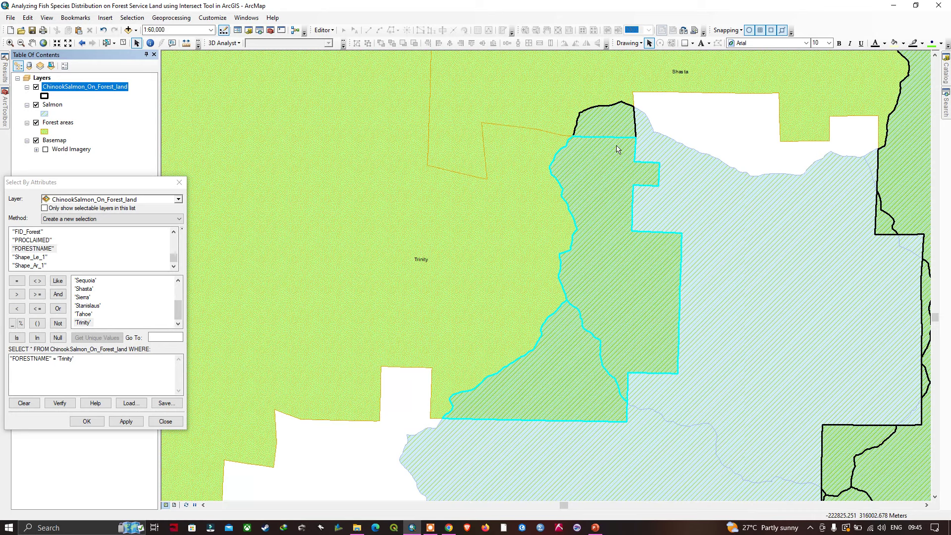
scroll(608, 198, "down", 2)
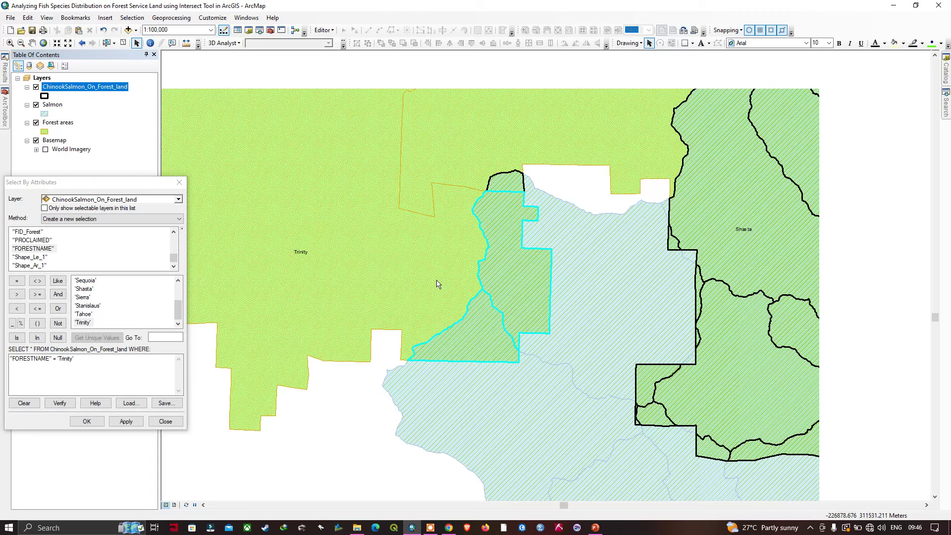
left_click(90, 422)
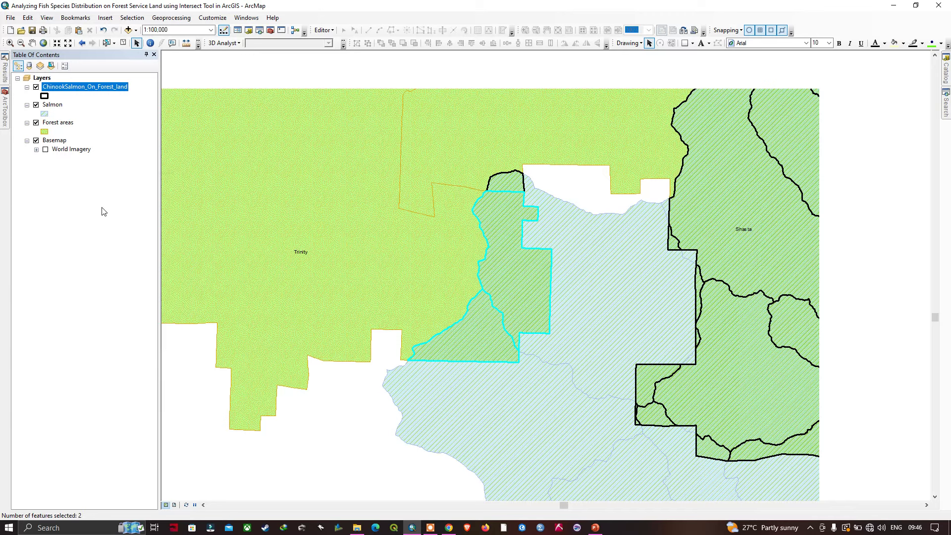
- Open the ChinookSalmon_On_Forest_land attribute table and locate the selected Trinity records and their Shape_Area values
right_click(63, 88)
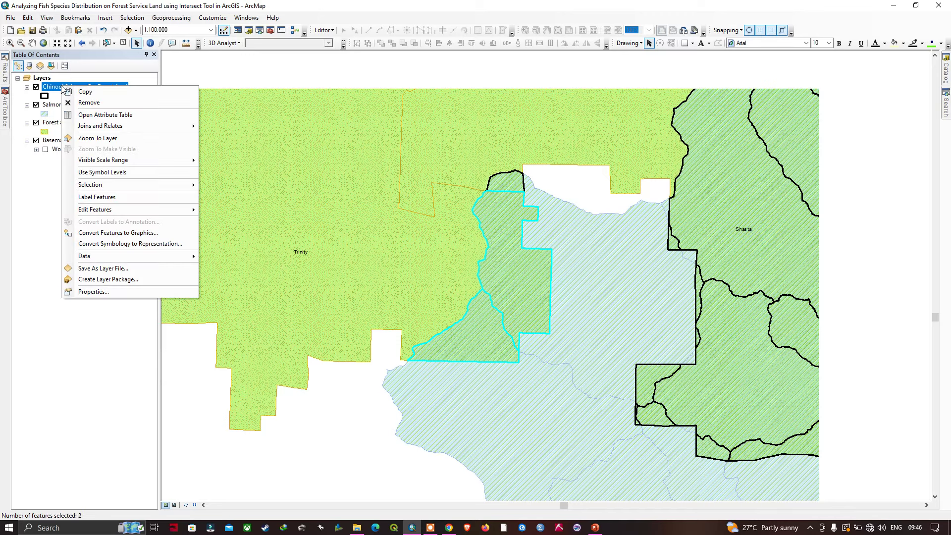
left_click(97, 115)
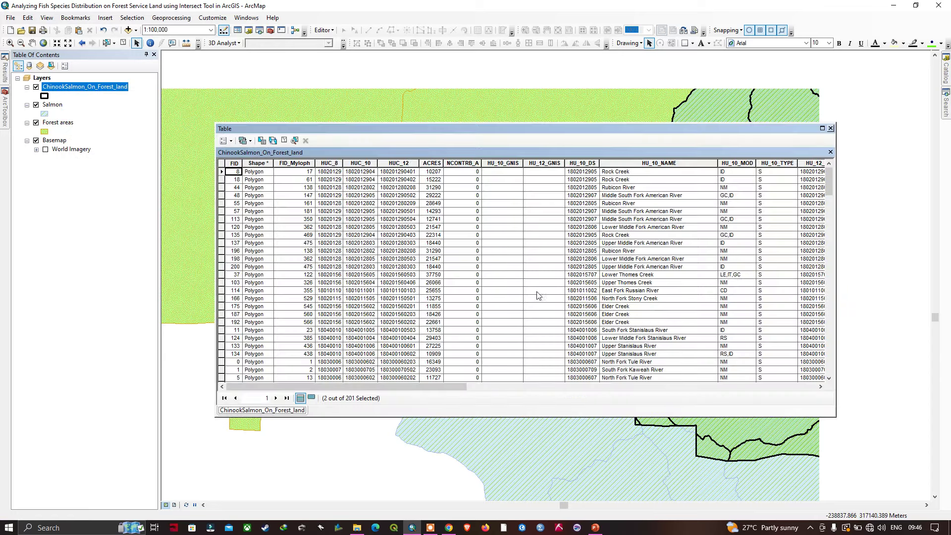
left_click_drag(450, 386, 798, 379)
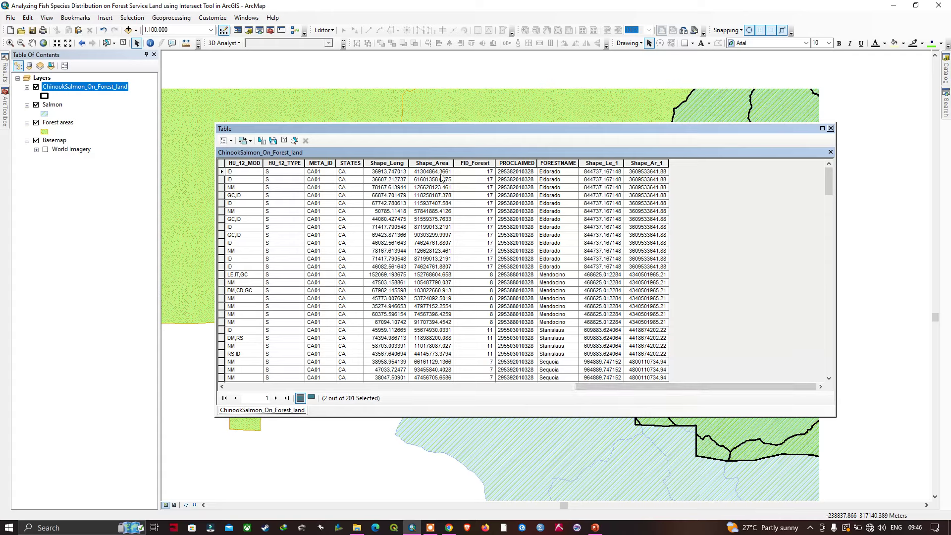
scroll(442, 181, "down", 13)
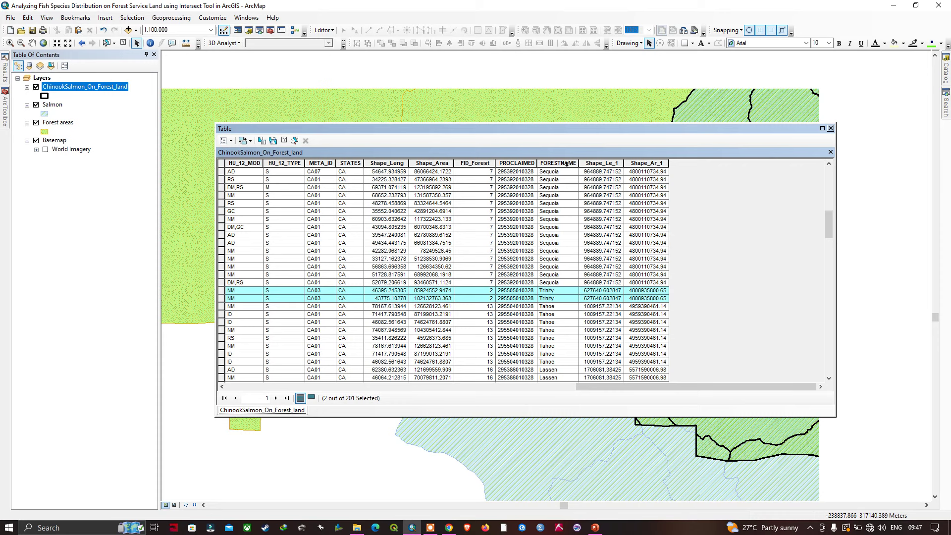
- Calculate Shape_Area statistics for the selected Trinity records, highlight the sum, and close the statistics and the attribute table
right_click(443, 162)
left_click(472, 212)
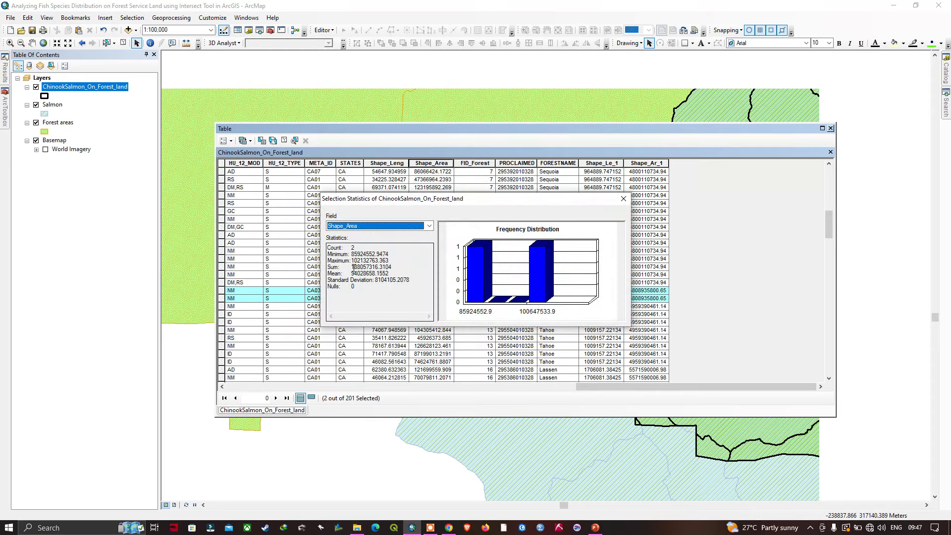
left_click_drag(352, 268, 394, 268)
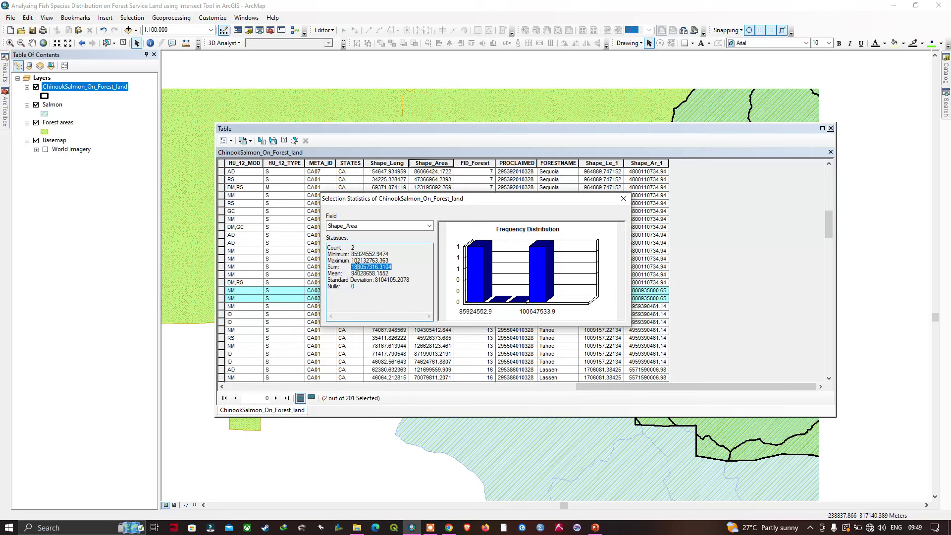
left_click(623, 199)
left_click(830, 128)
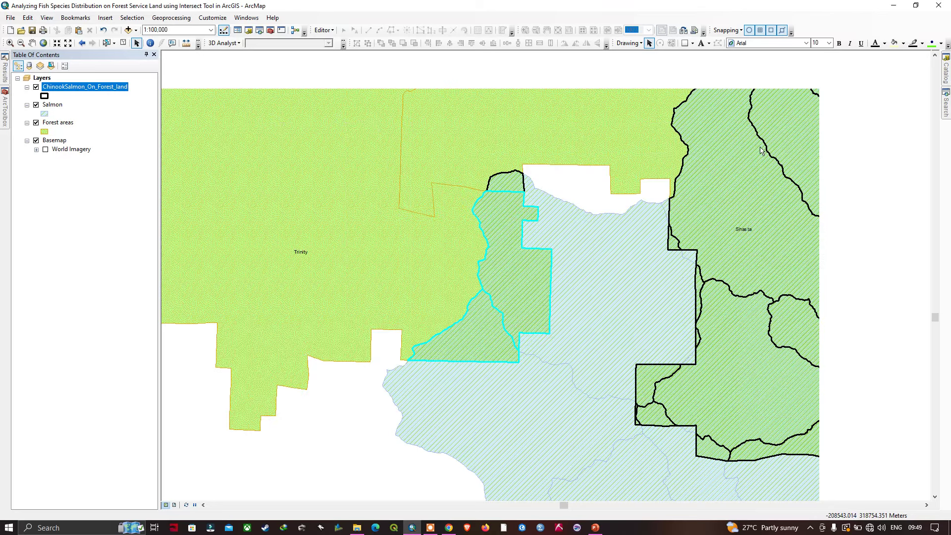